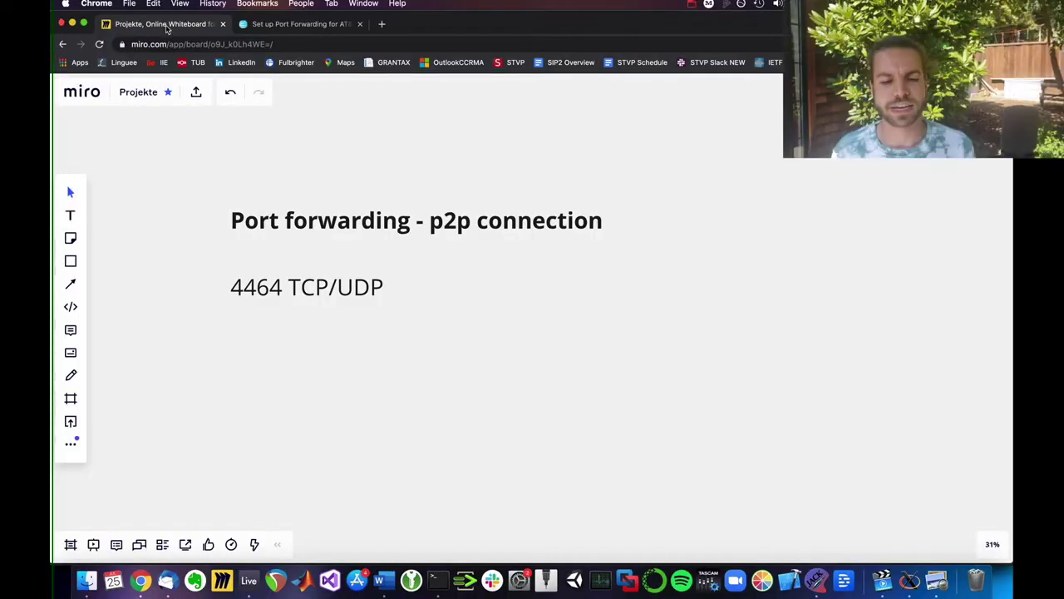
# Step: Open AT&T's Arris NVG599 port-forwarding instructions, then begin entering internet.xfinity.com in a new tab
pyautogui.click(258, 29)
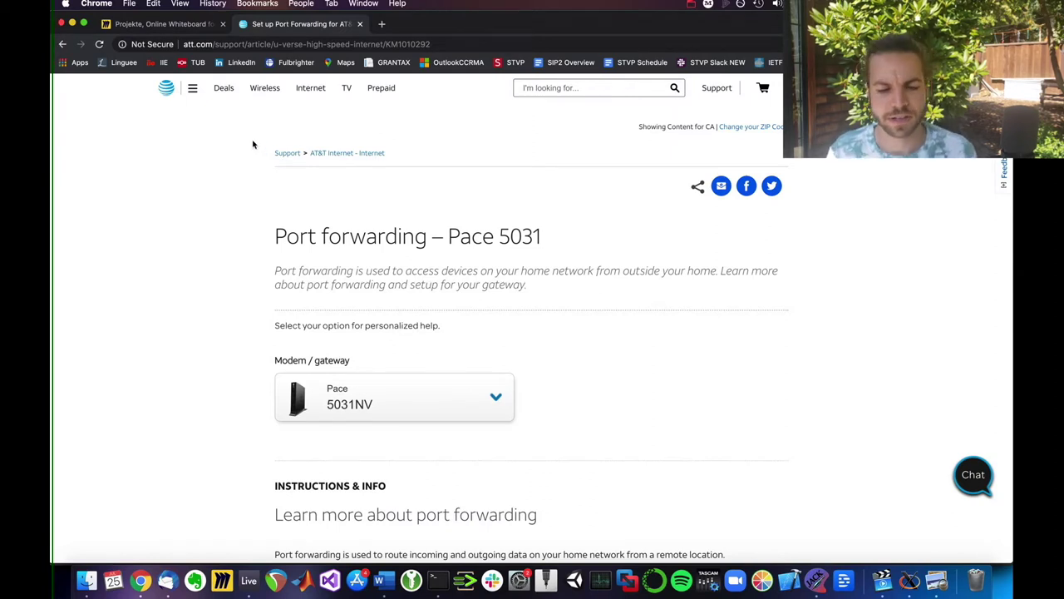
pyautogui.scroll(-2, 306, 300)
pyautogui.click(437, 336)
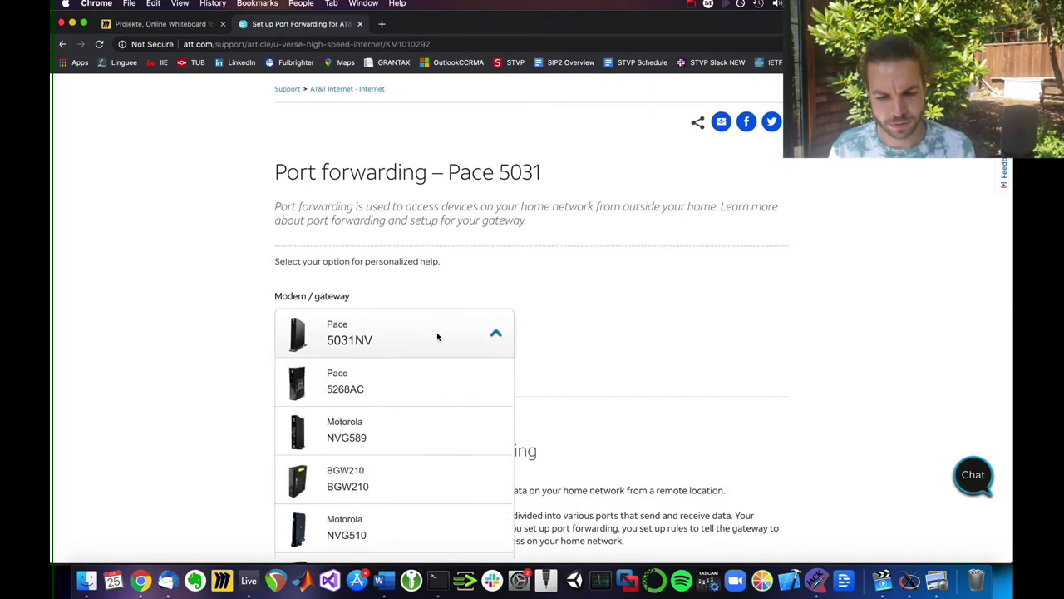
pyautogui.scroll(-5, 436, 336)
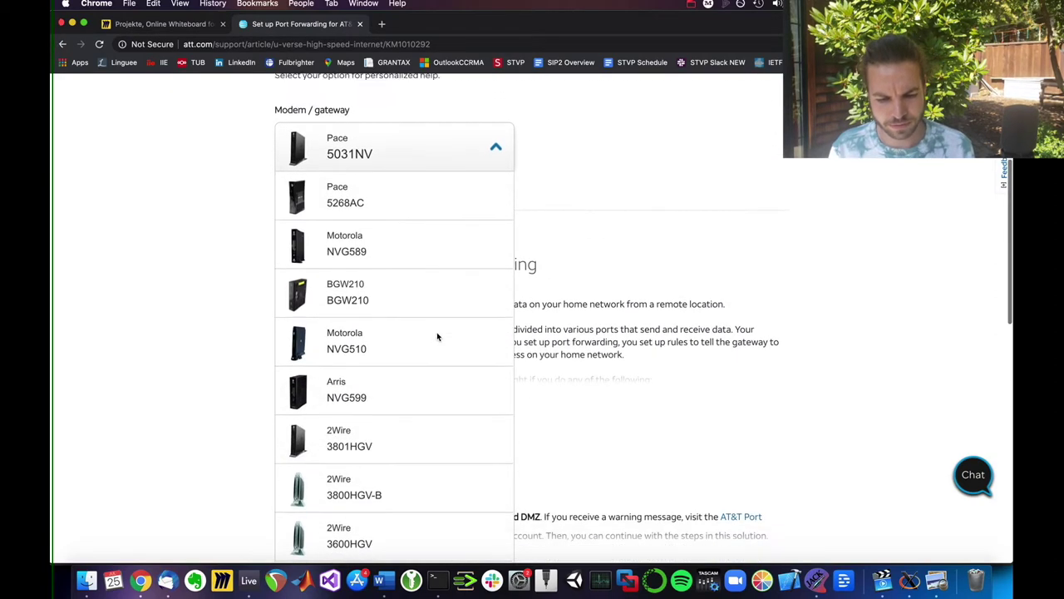
pyautogui.click(373, 376)
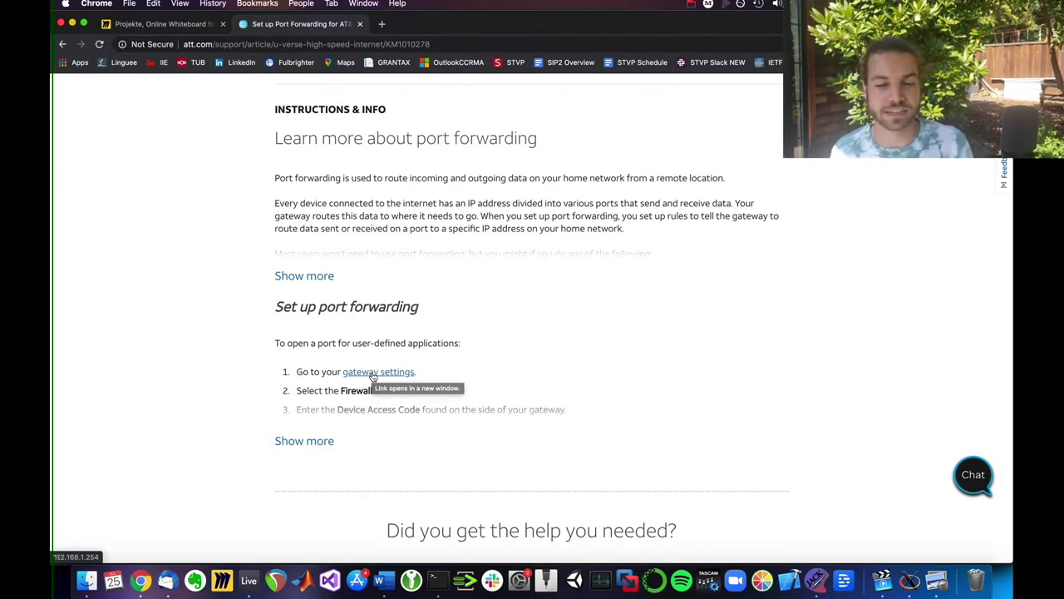
pyautogui.click(383, 27)
pyautogui.write('internet.xfinity.')
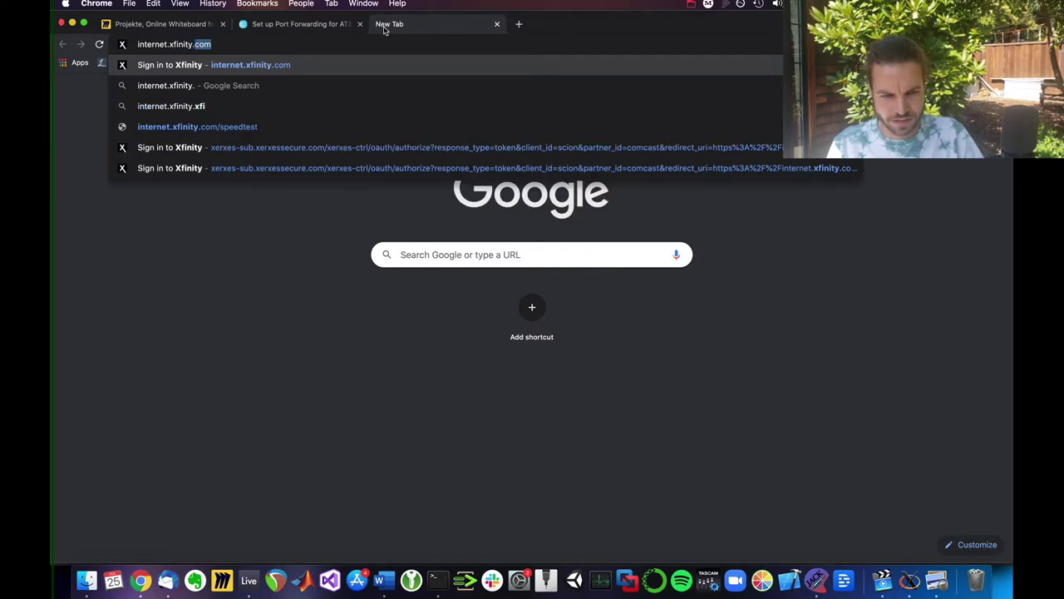
pyautogui.write('com')
# Step: Load the internet.xfinity.com site in the new tab
pyautogui.press('Return')
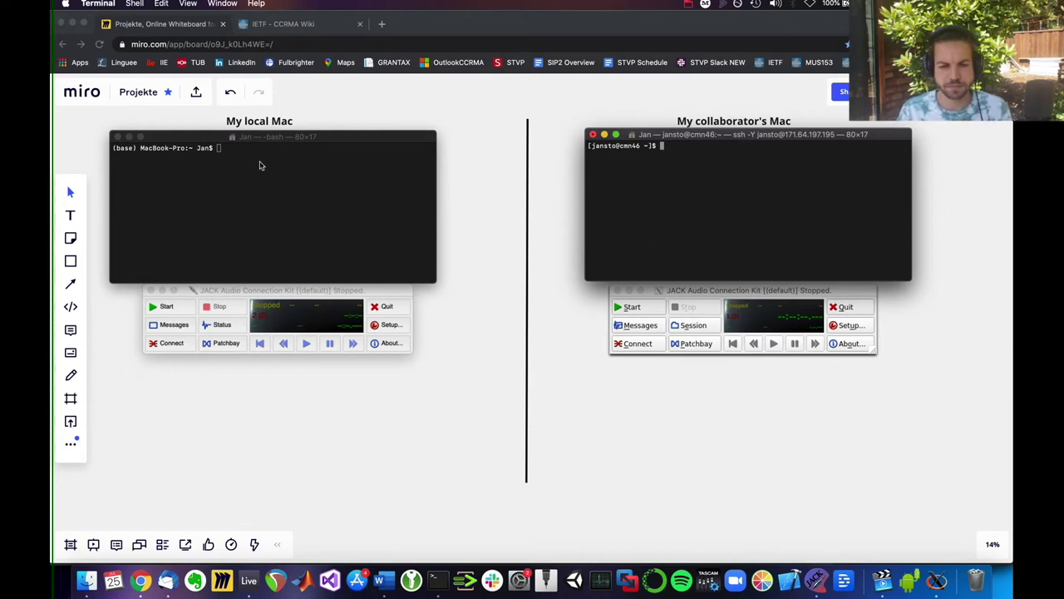
pyautogui.click(257, 144)
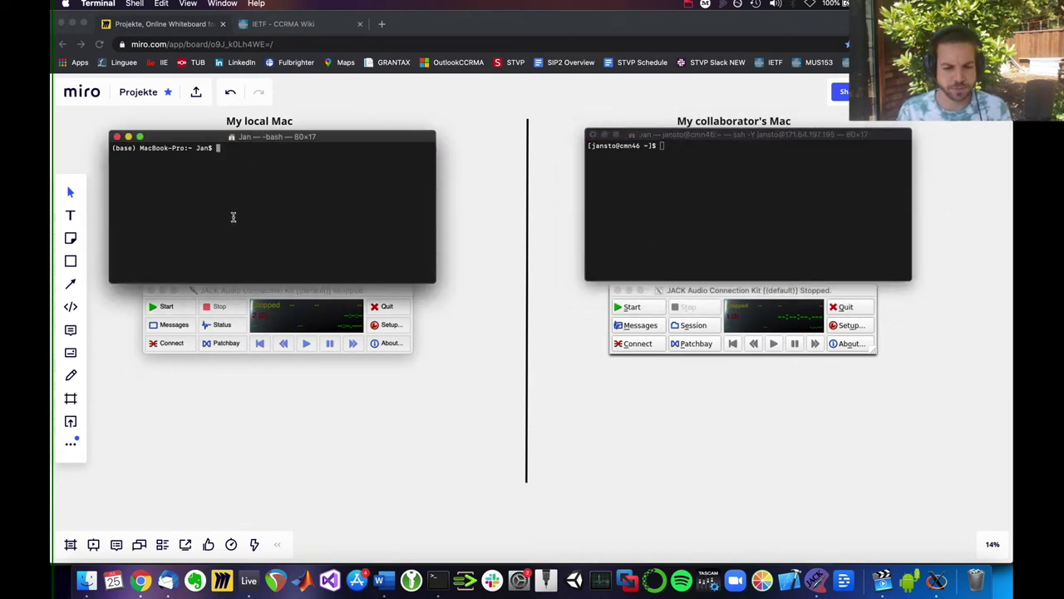
pyautogui.click(221, 293)
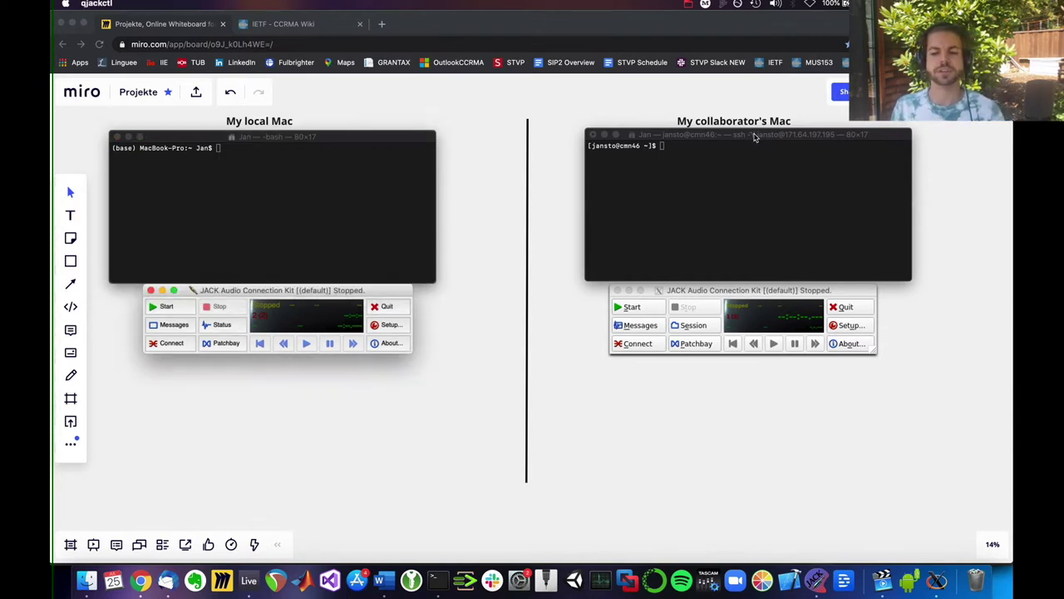
pyautogui.click(755, 137)
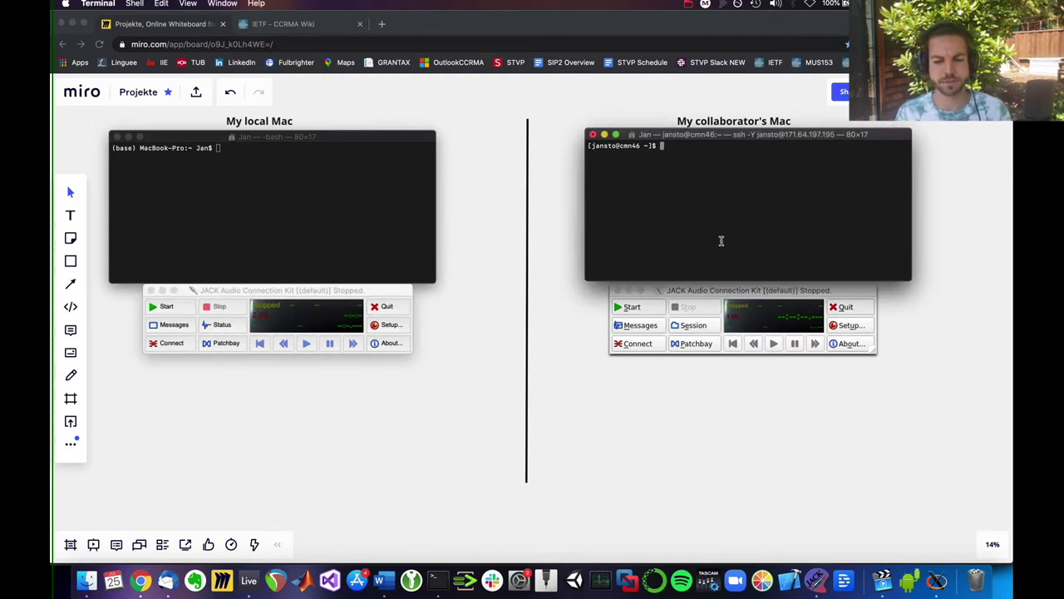
pyautogui.click(724, 291)
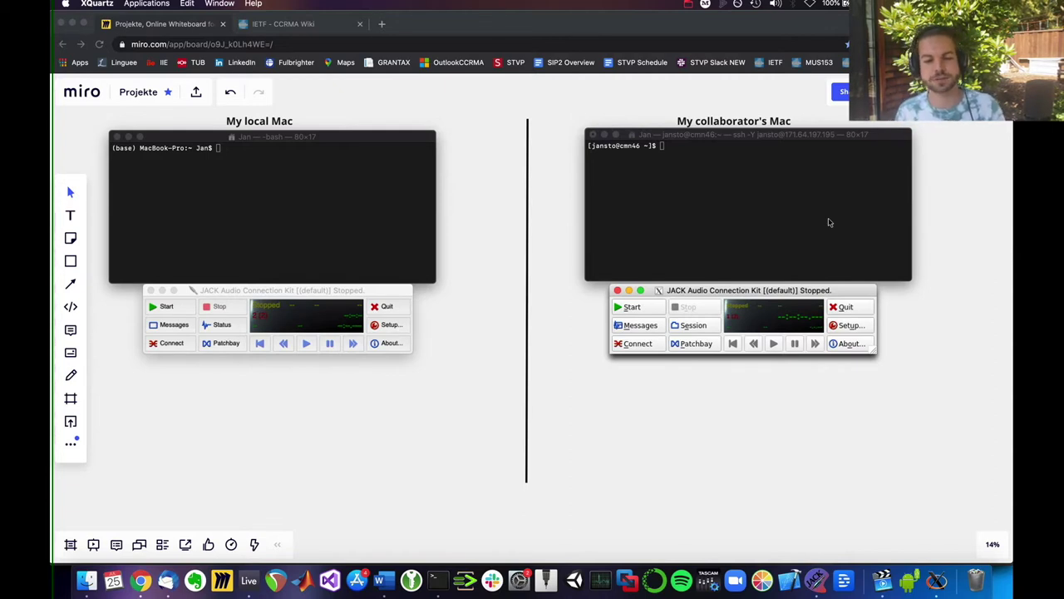
pyautogui.click(697, 169)
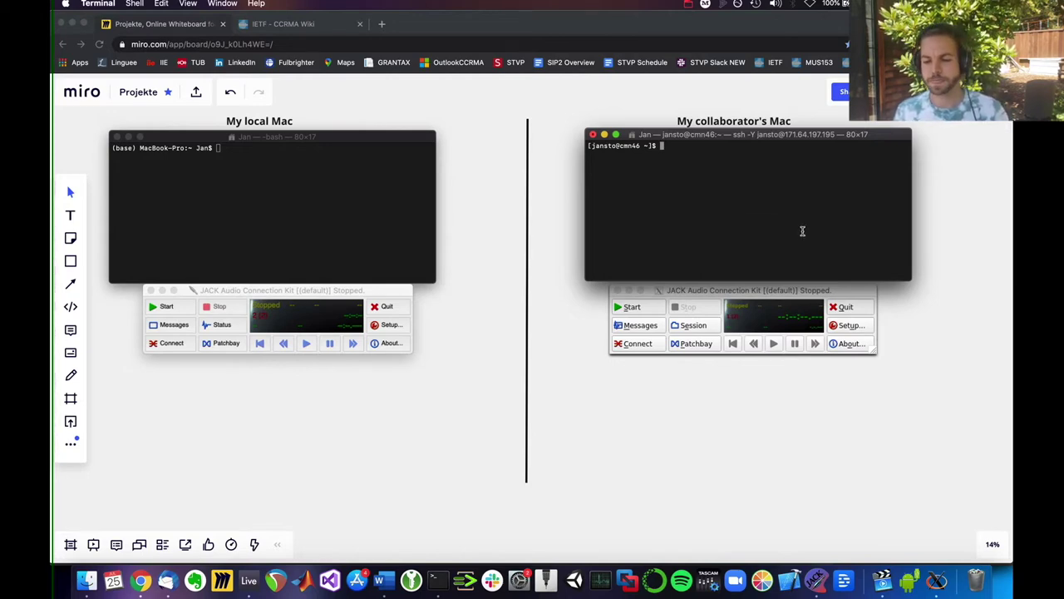
pyautogui.click(838, 326)
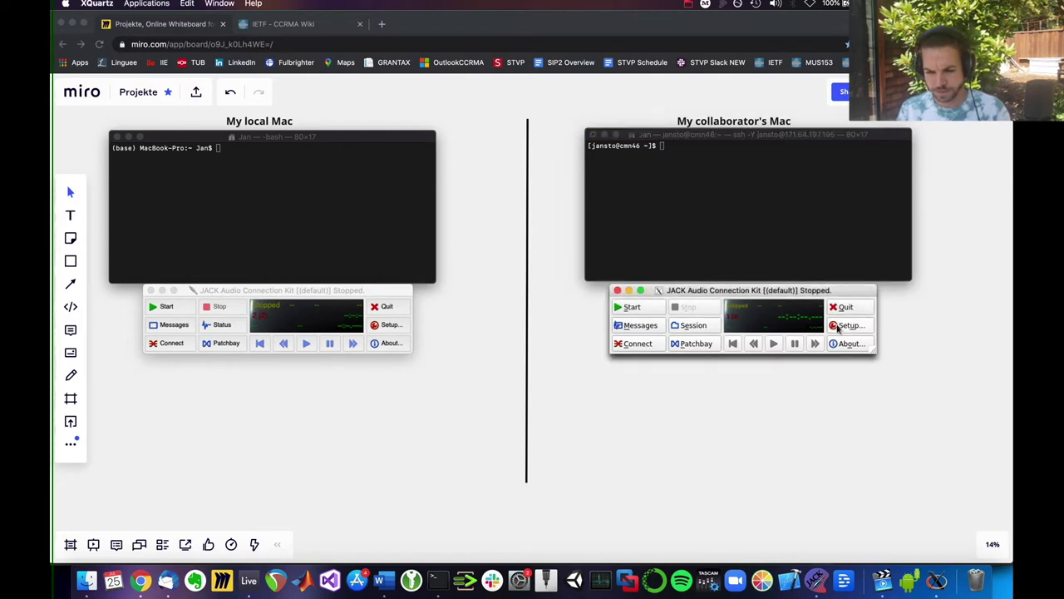
# Step: Set the collaborator's JACK server to 64 frames per period and start it
pyautogui.click(845, 326)
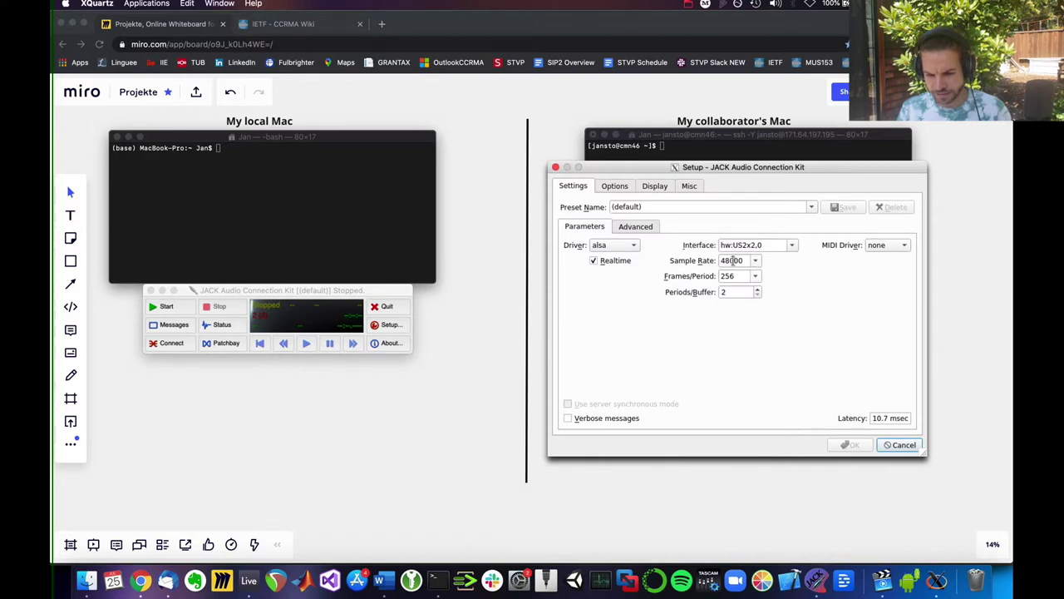
pyautogui.click(755, 276)
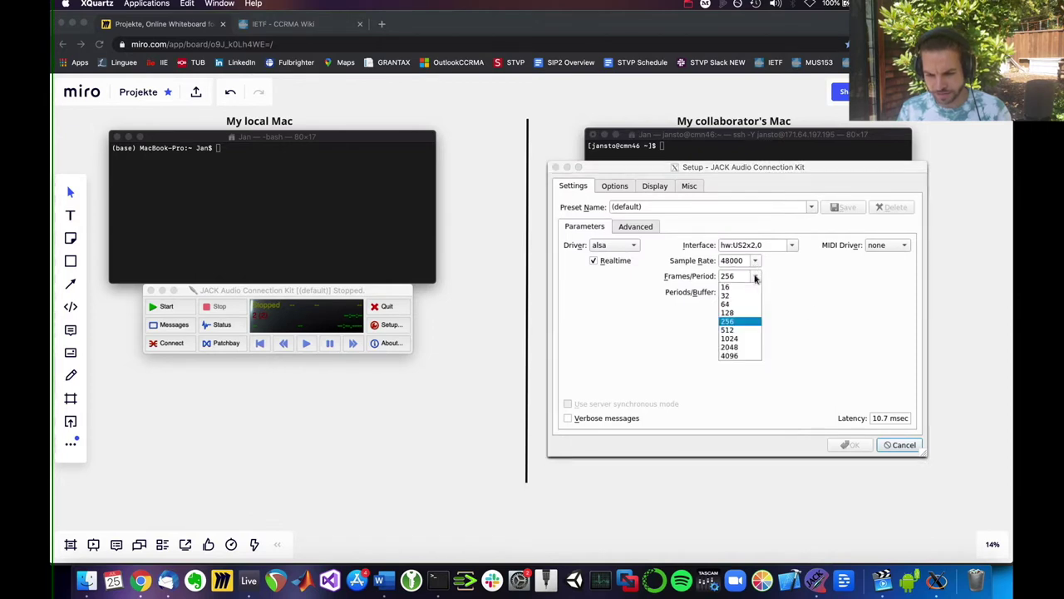
pyautogui.click(737, 305)
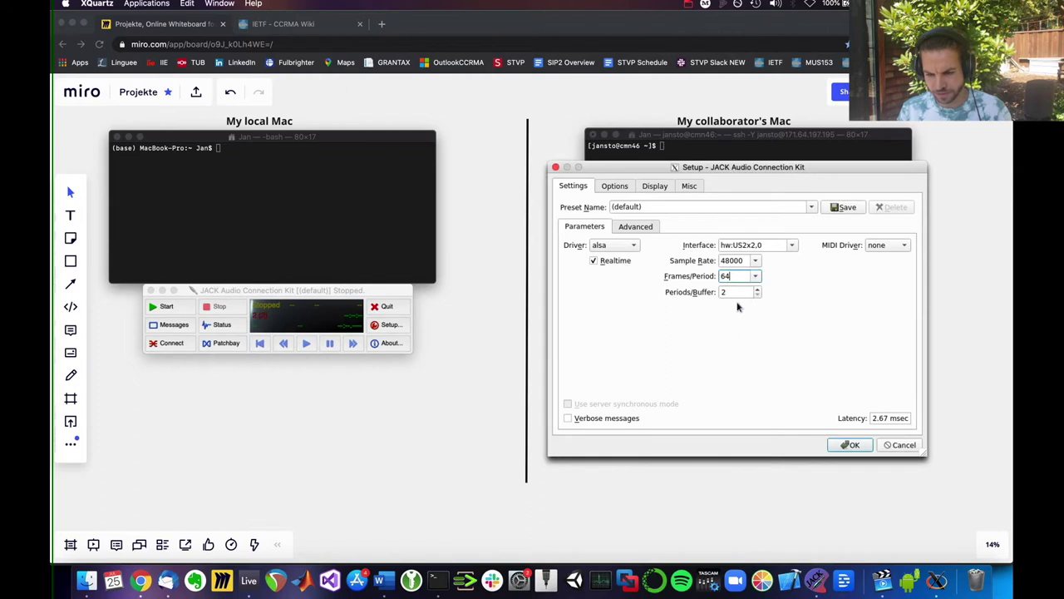
pyautogui.click(857, 445)
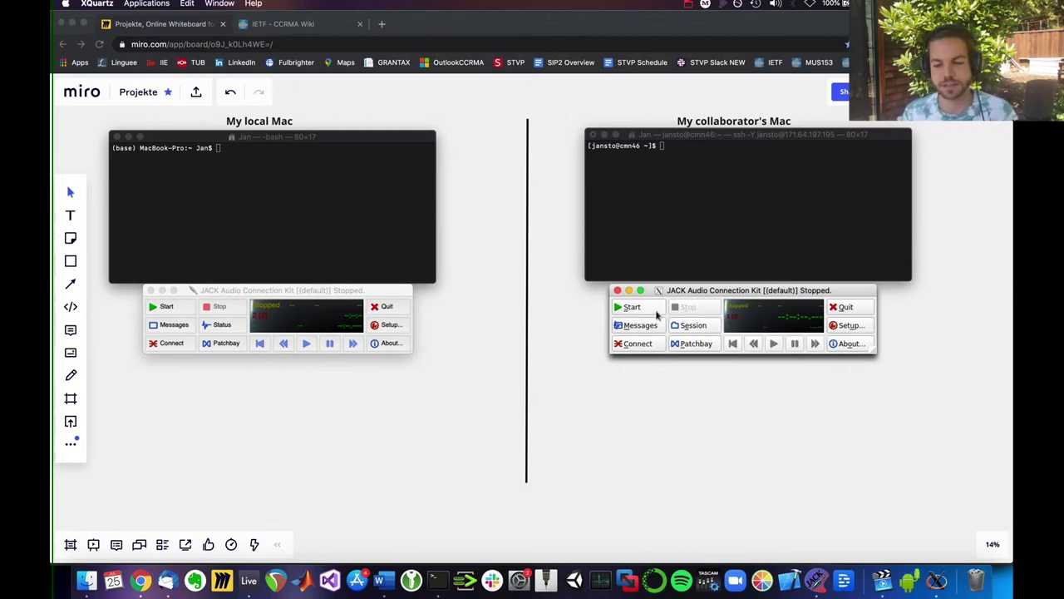
pyautogui.click(634, 308)
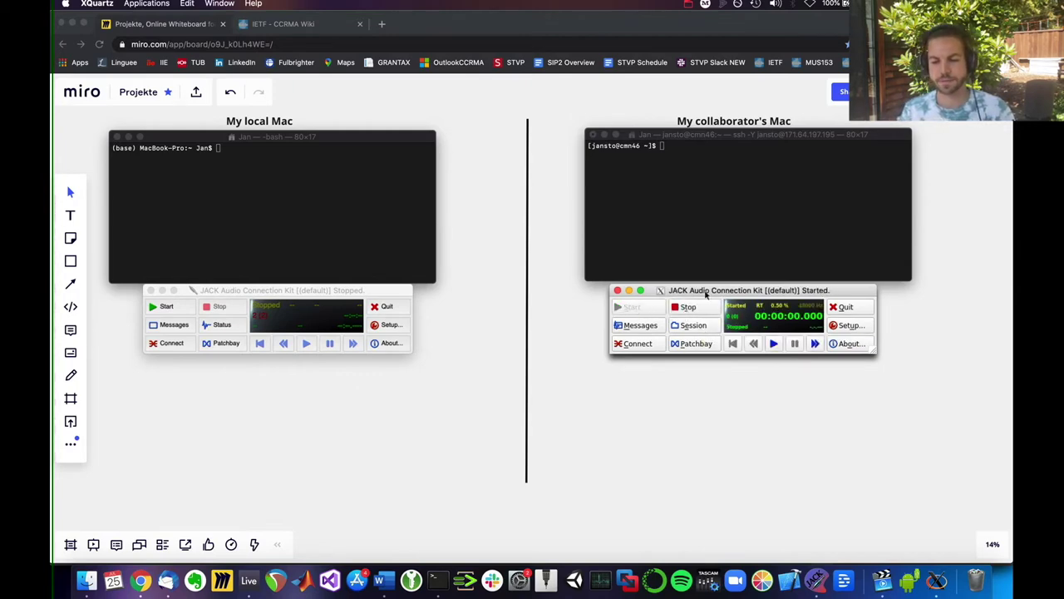
# Step: Set the local Mac's JACK server to 64 frames per period as well
pyautogui.click(386, 324)
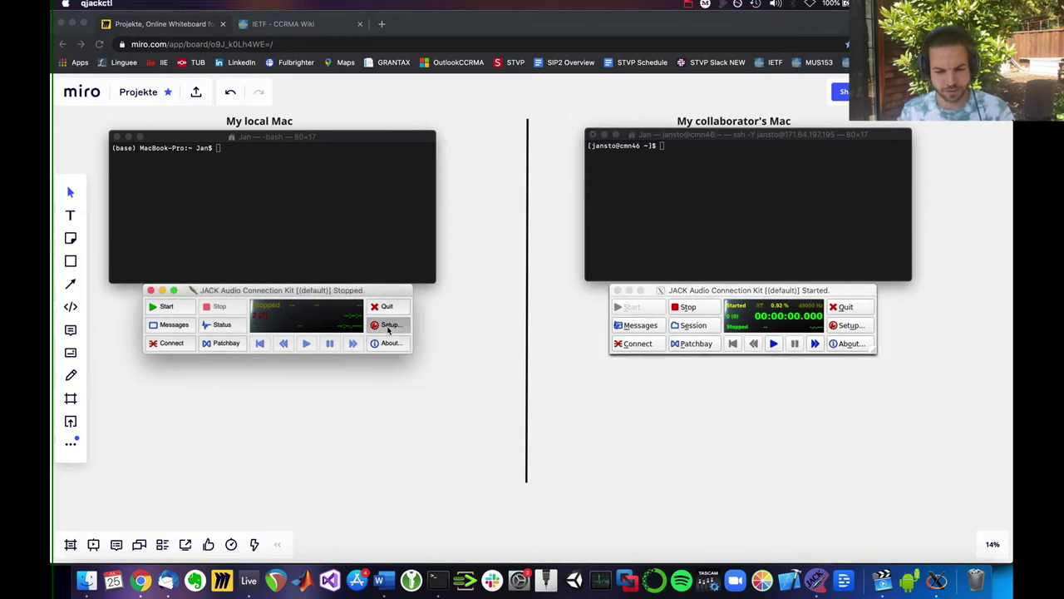
pyautogui.click(303, 289)
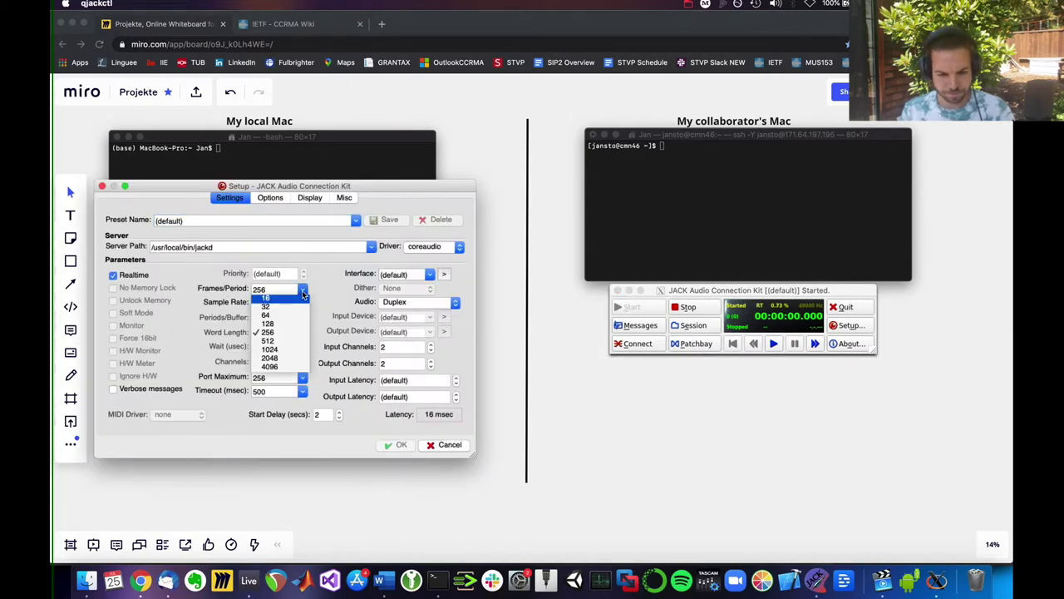
pyautogui.click(291, 314)
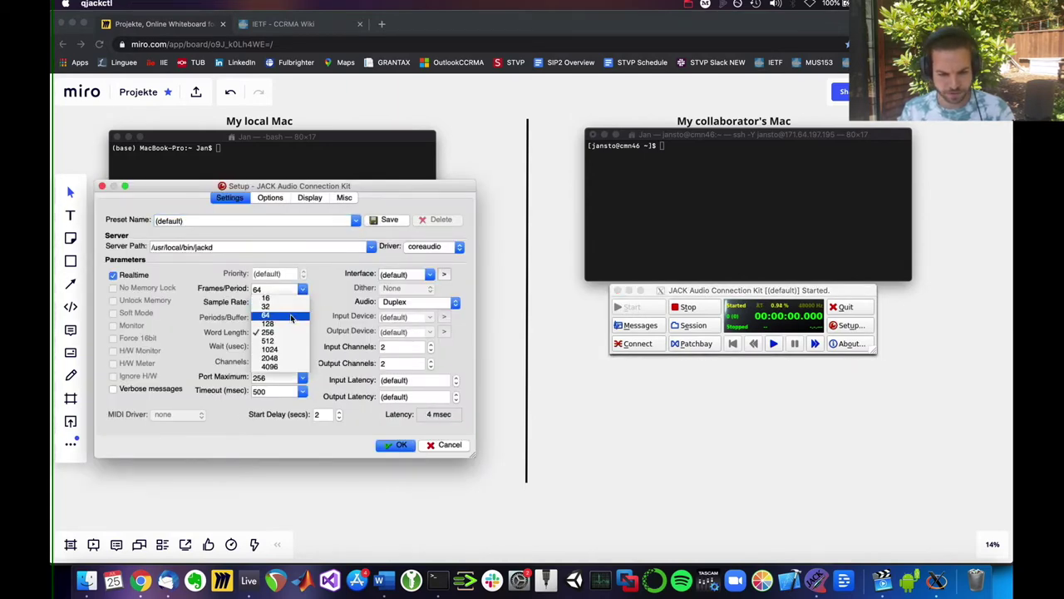
pyautogui.click(398, 446)
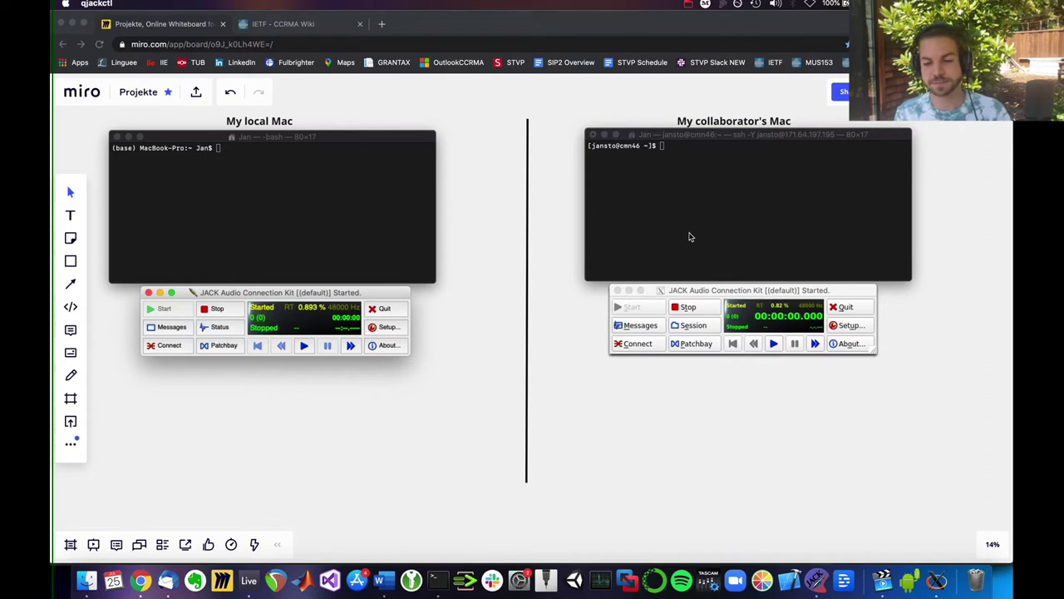
pyautogui.click(729, 207)
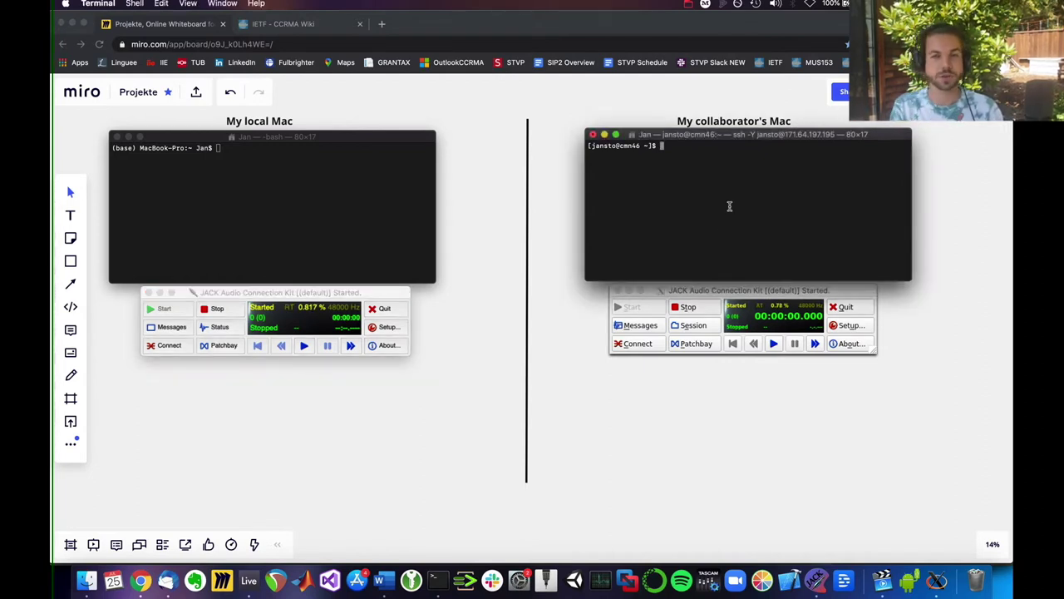
# Step: Start 'jacktrip -s' on the collaborator's Mac, noting 48000 Hz, 64-sample buffer and waiting-for-client message
pyautogui.write('jacktrip -s')
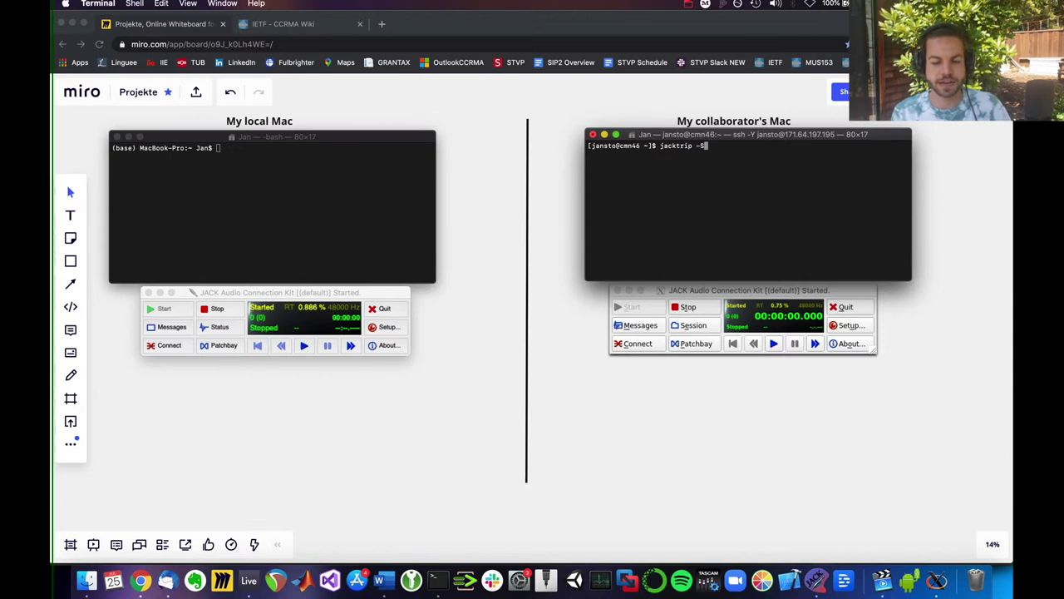
pyautogui.press('BackSpace')
pyautogui.write('s')
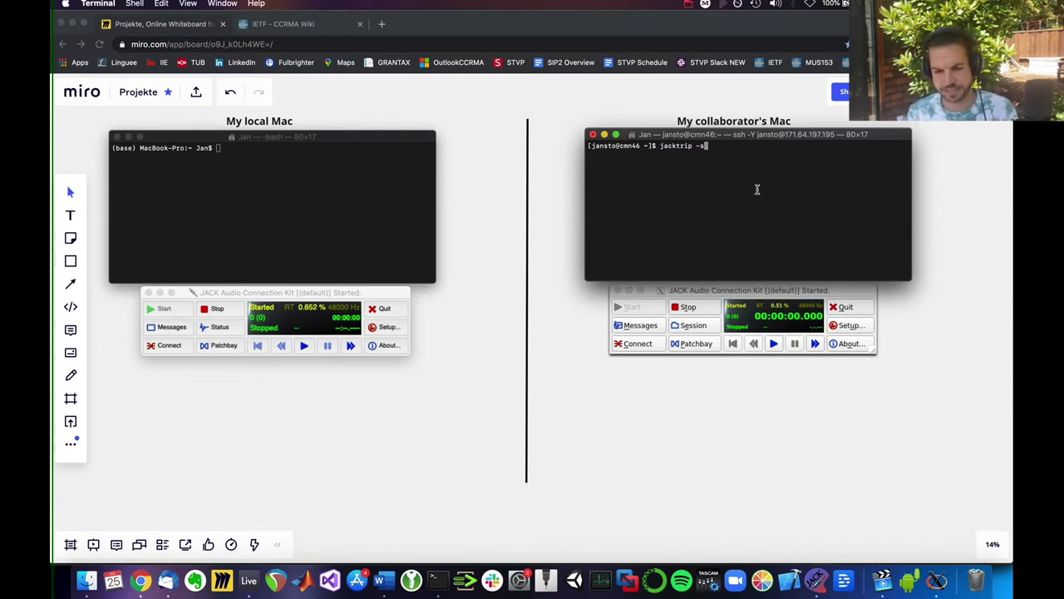
pyautogui.press('Return')
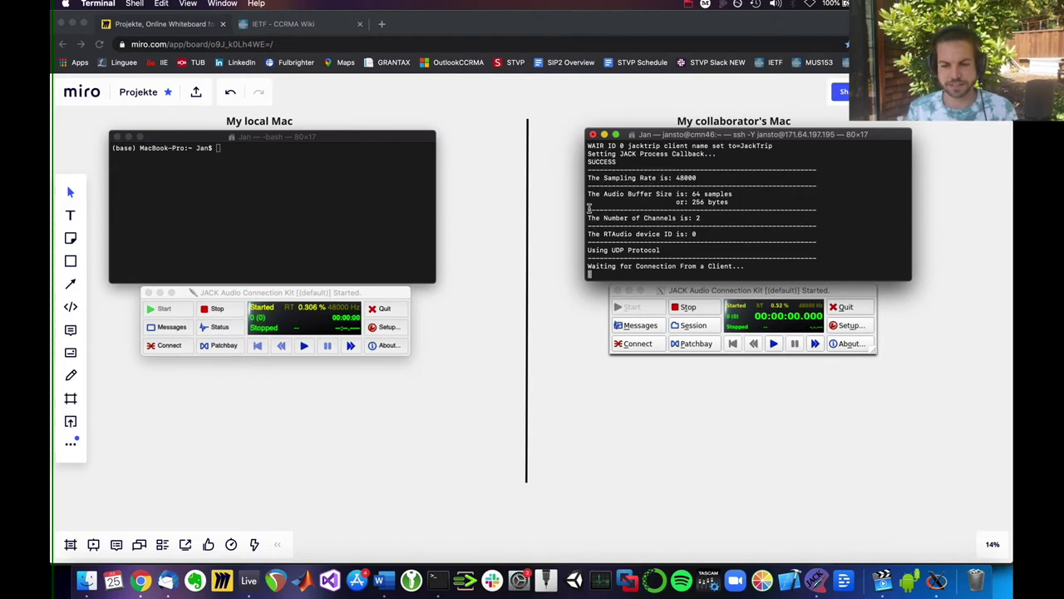
pyautogui.doubleClick(694, 175)
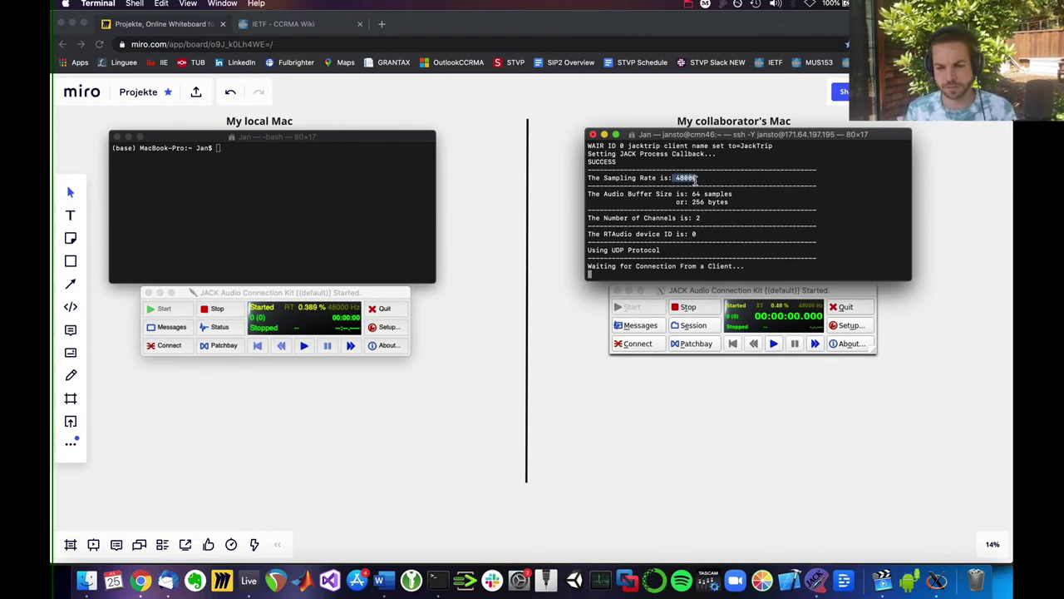
pyautogui.moveTo(690, 193); pyautogui.dragTo(735, 193)
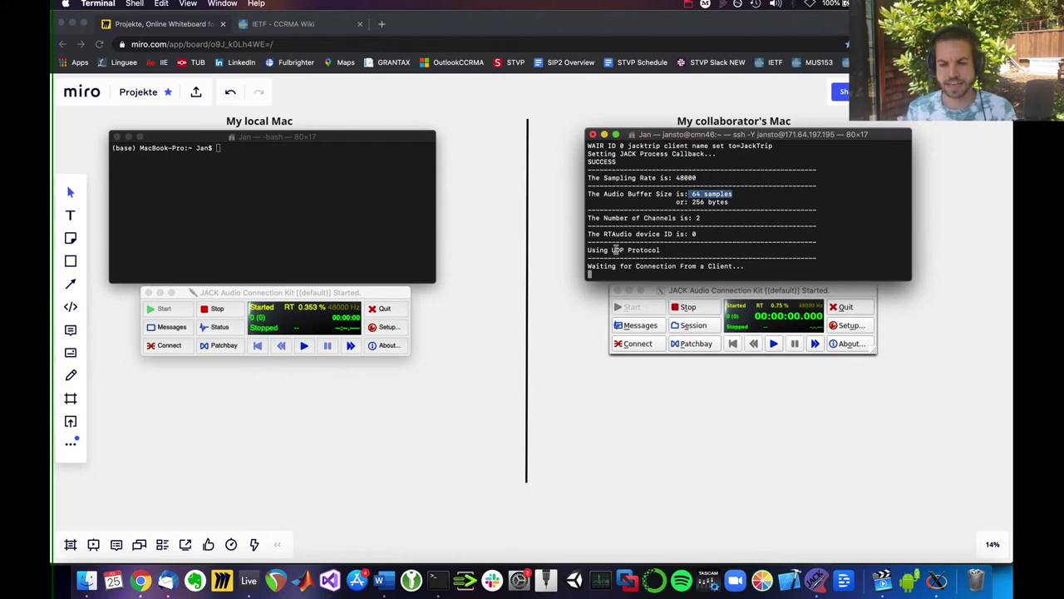
pyautogui.moveTo(588, 266); pyautogui.dragTo(746, 267)
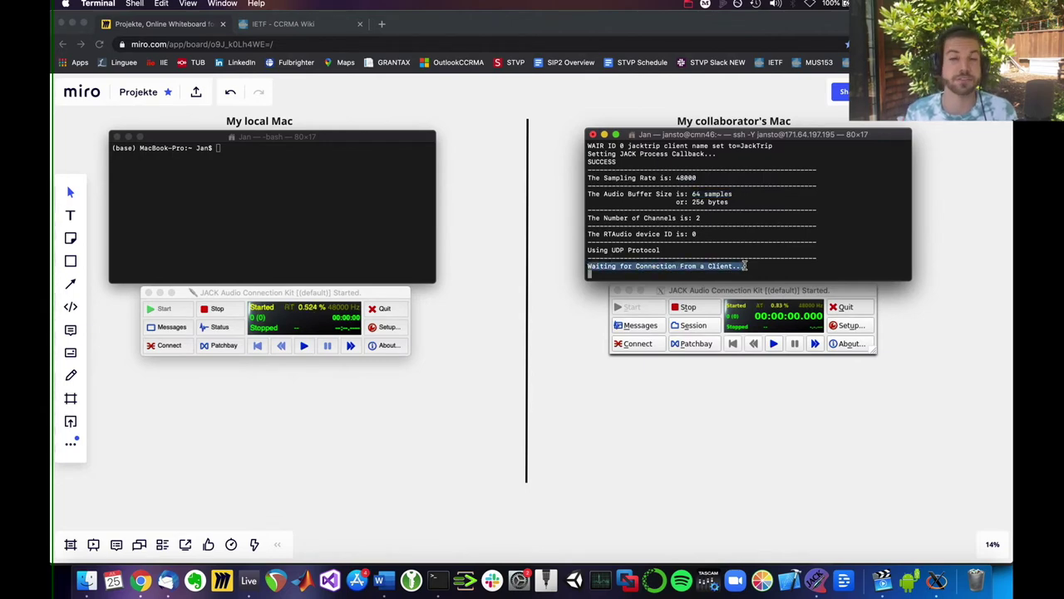
pyautogui.click(748, 261)
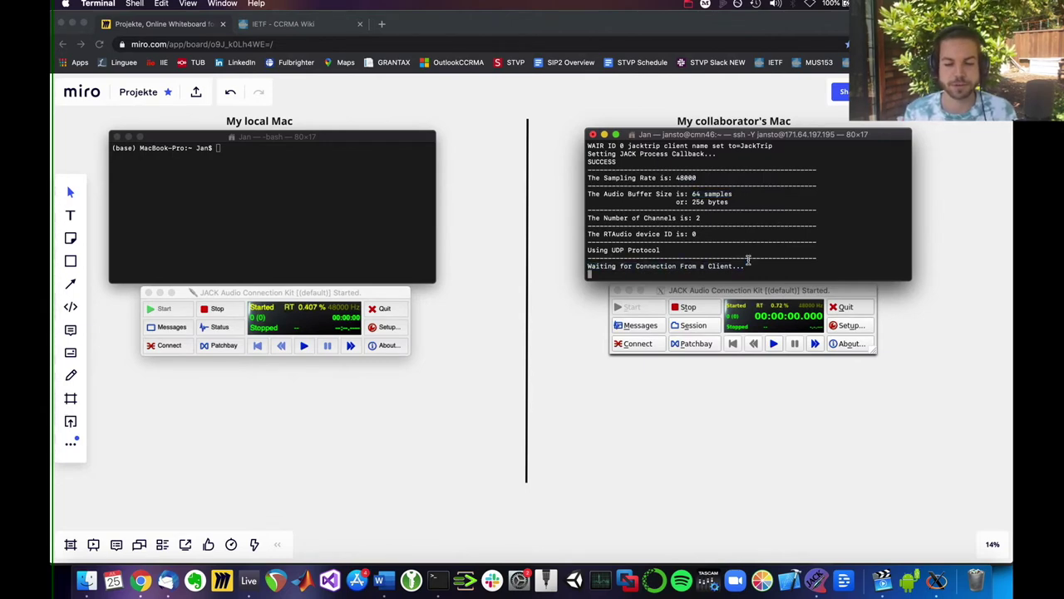
# Step: Run 'jacktrip -c 171.64.197.195 -n1' in the local Mac's terminal
pyautogui.click(275, 175)
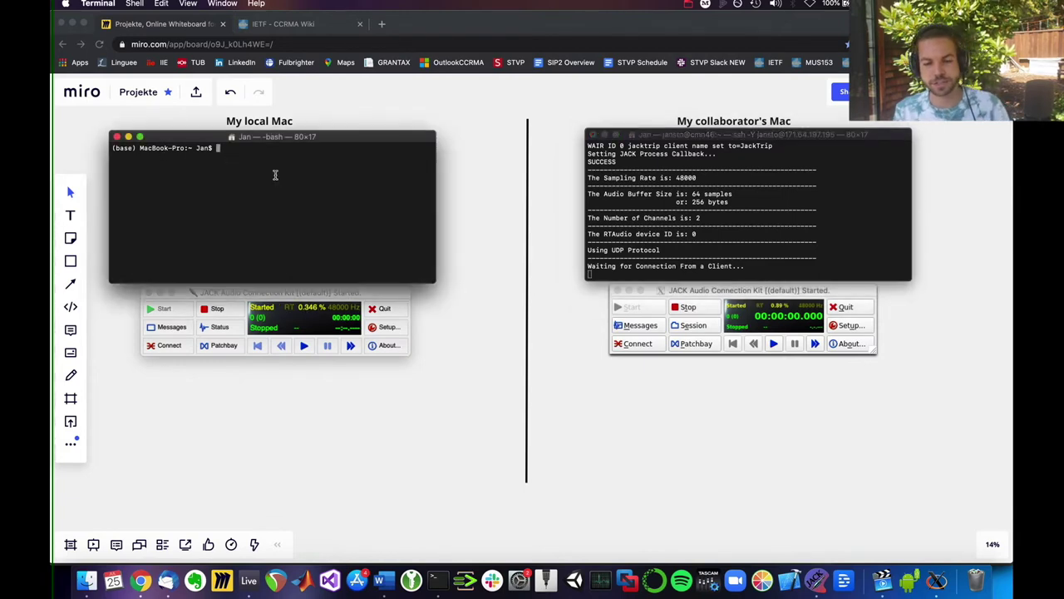
pyautogui.write('jacktrip -')
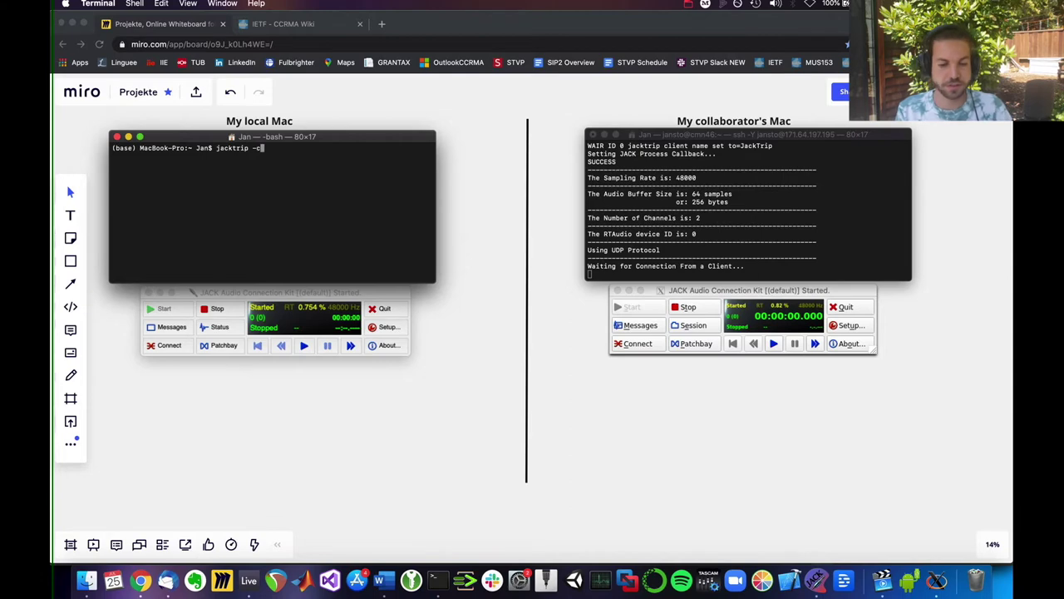
pyautogui.write('c')
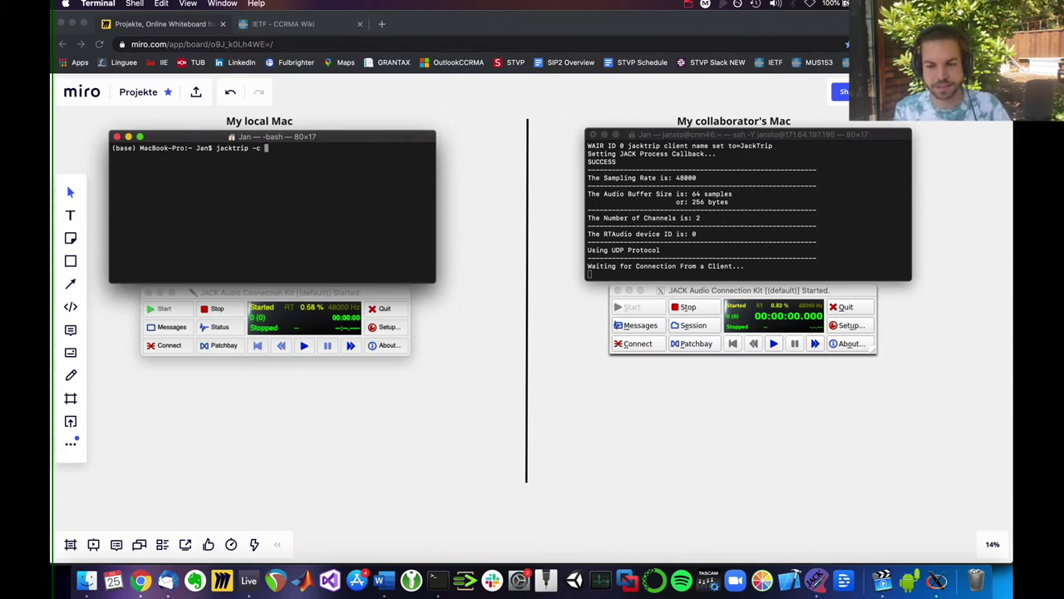
pyautogui.write(' 1')
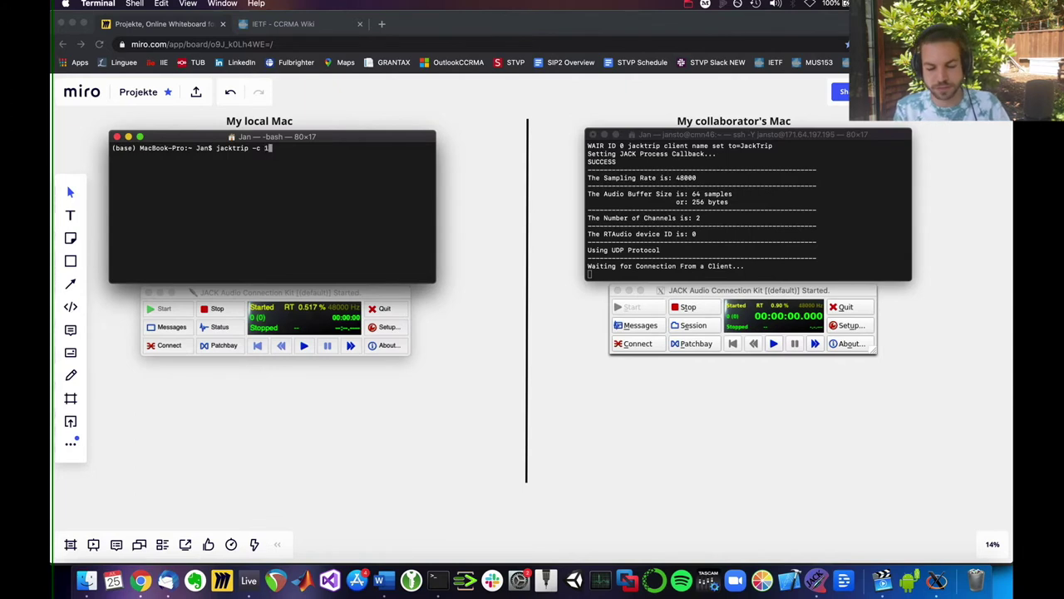
pyautogui.write('71')
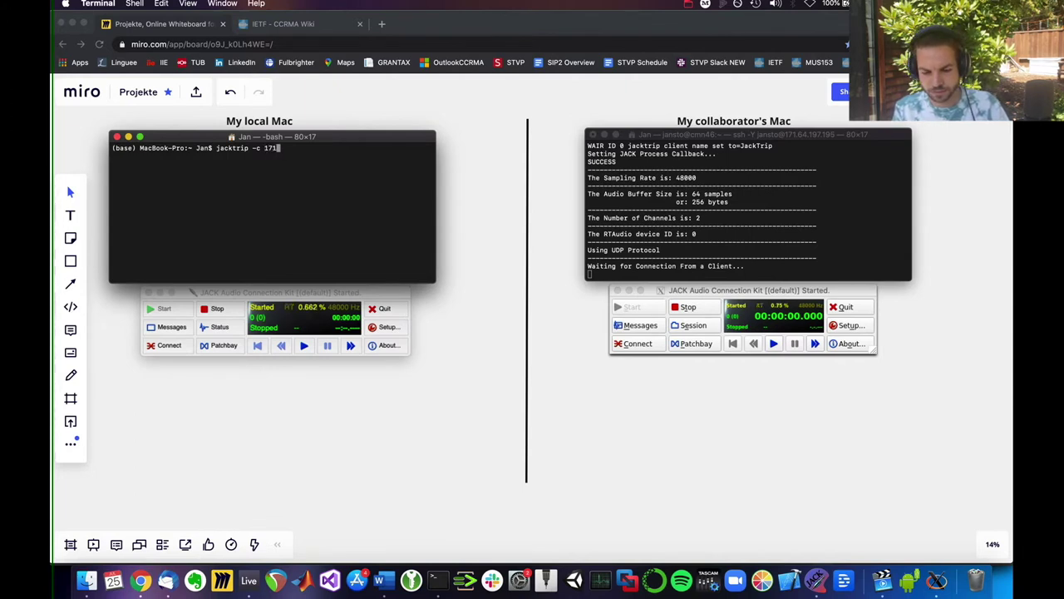
pyautogui.write('.64.197')
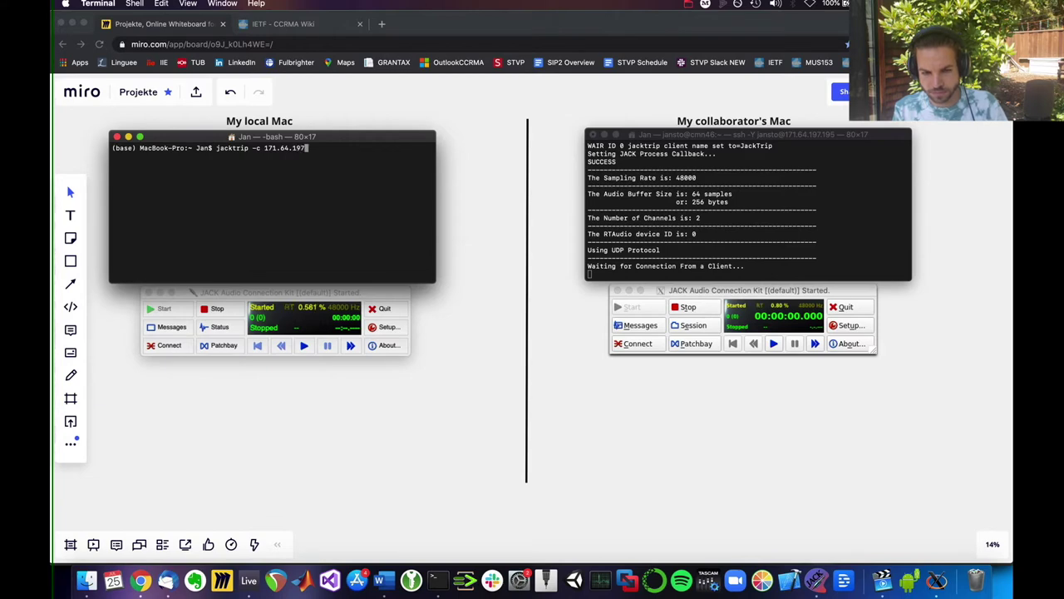
pyautogui.write('.19')
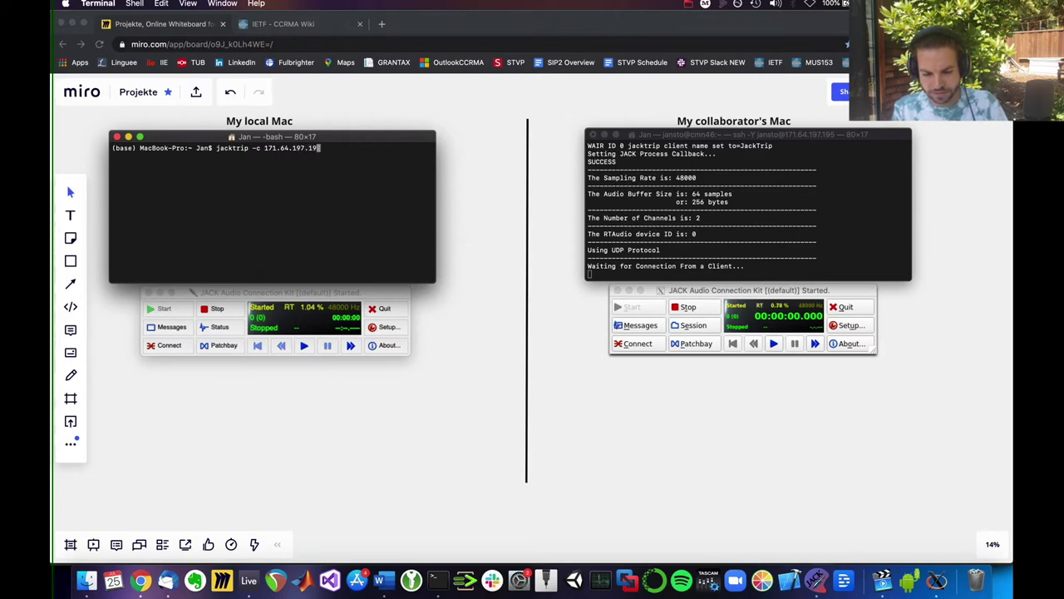
pyautogui.write('5 -')
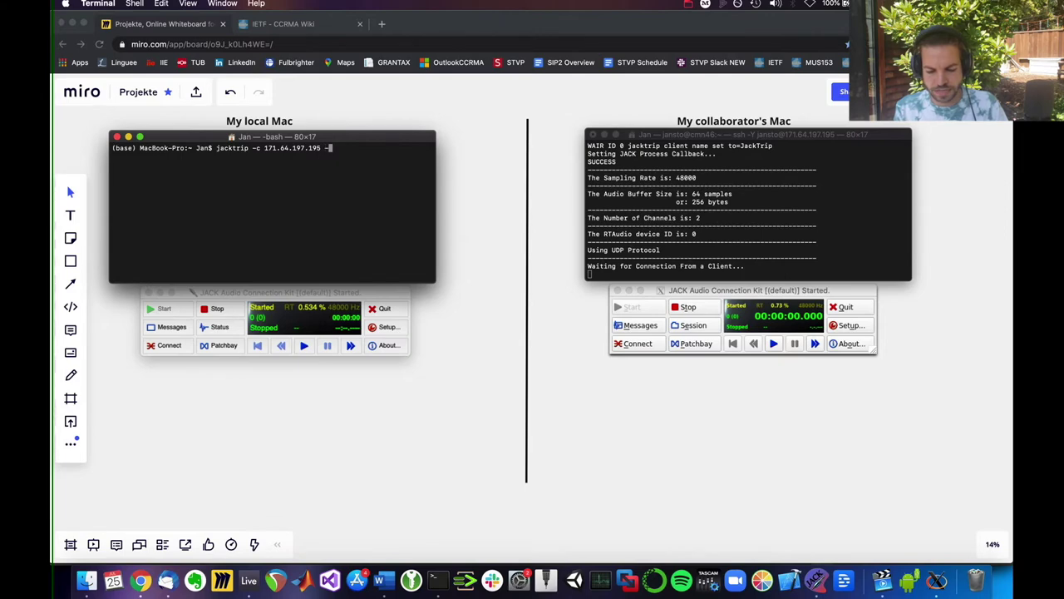
pyautogui.write('n1')
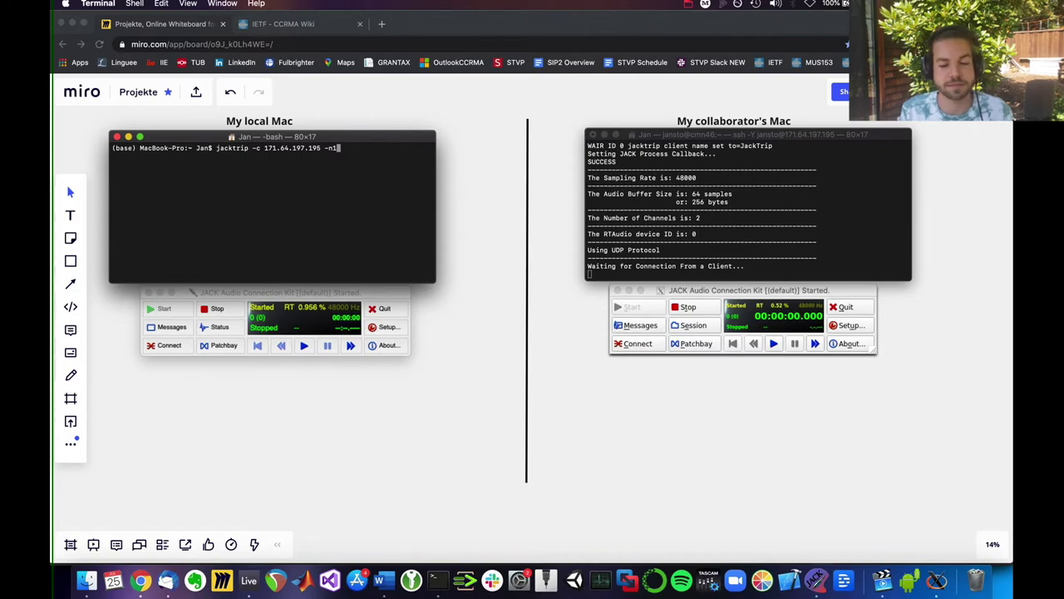
pyautogui.press('Return')
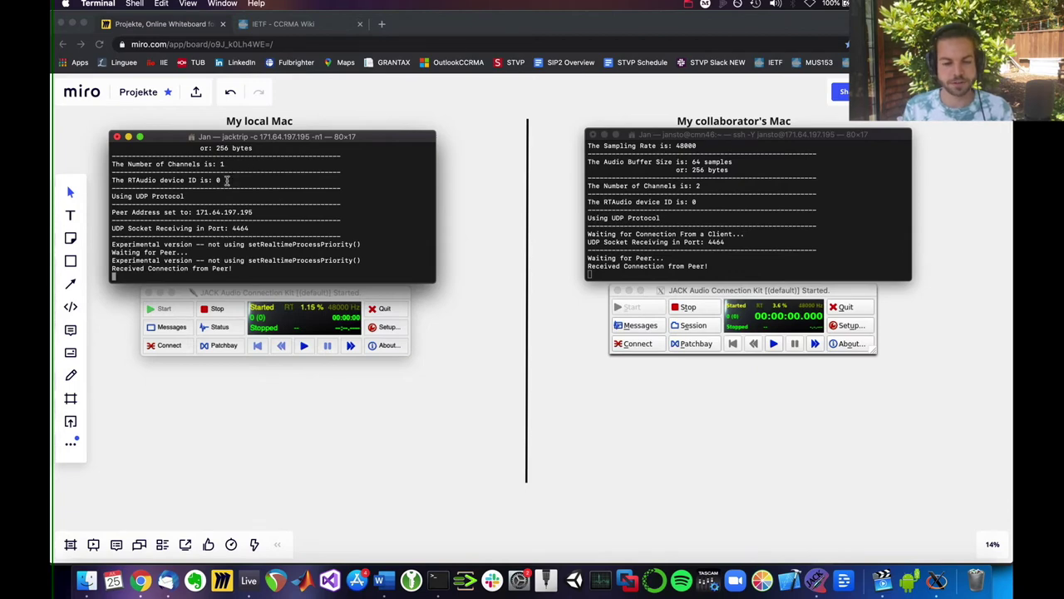
# Step: Verify 'Received Connection from Peer!' locally and the UDP receiving port line on the collaborator's terminal
pyautogui.scroll(1, 174, 227)
pyautogui.scroll(-1, 166, 232)
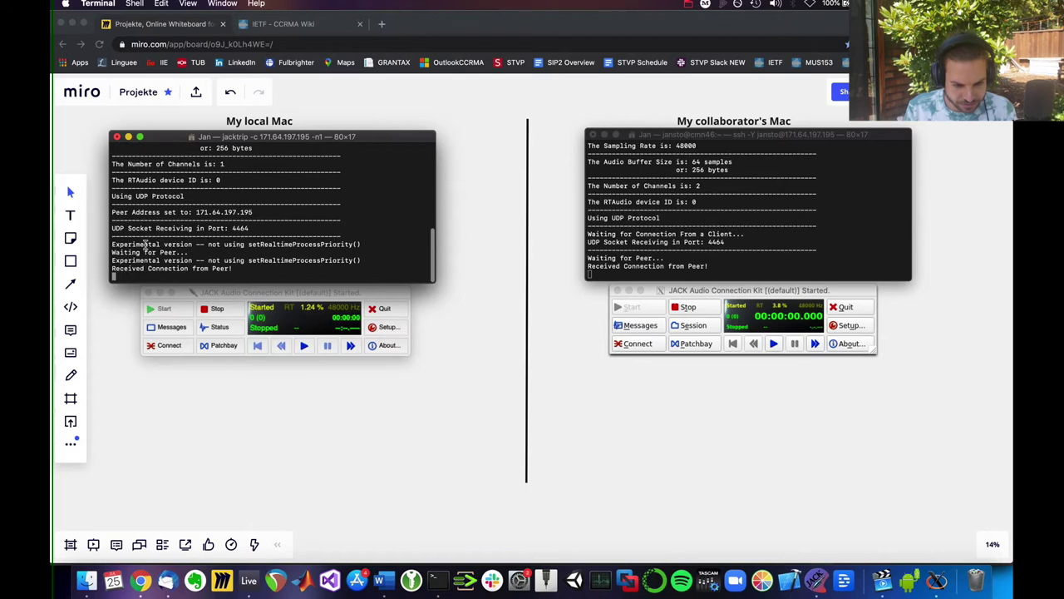
pyautogui.moveTo(113, 267); pyautogui.dragTo(250, 271)
pyautogui.click(258, 270)
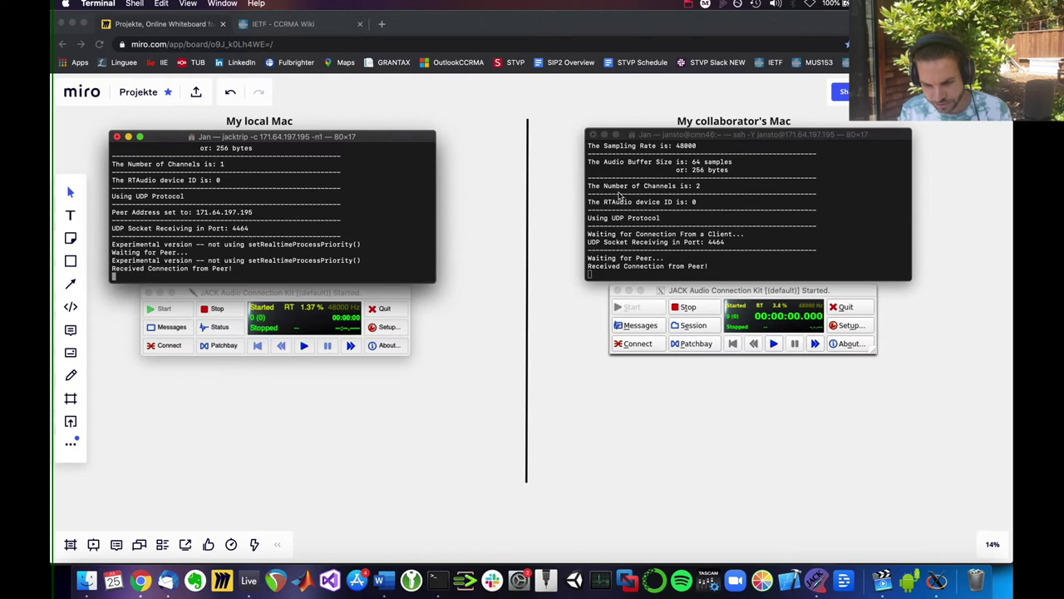
pyautogui.click(599, 232)
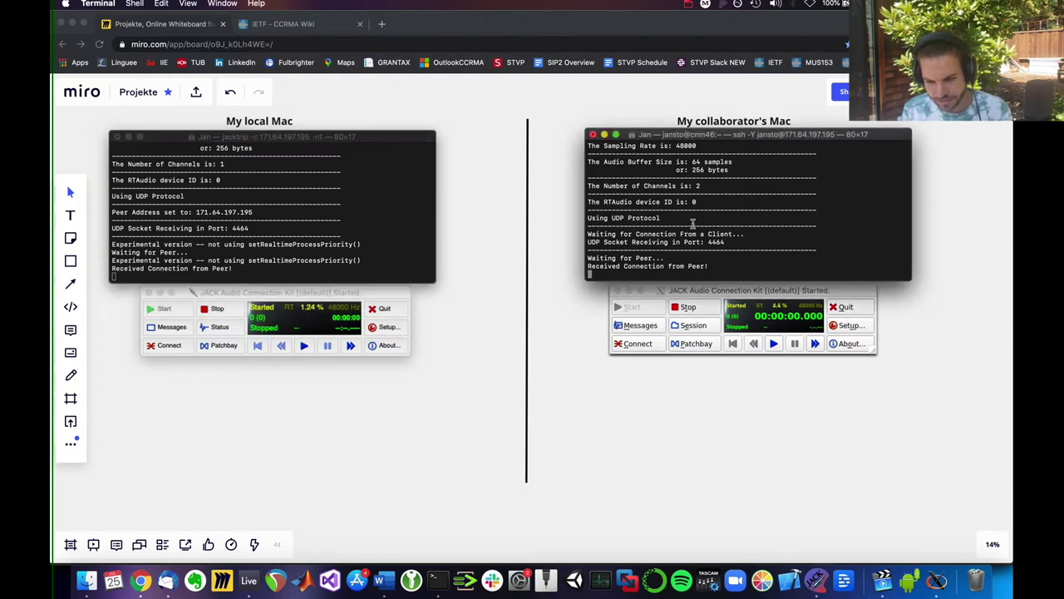
pyautogui.moveTo(588, 242); pyautogui.dragTo(729, 243)
pyautogui.click(728, 243)
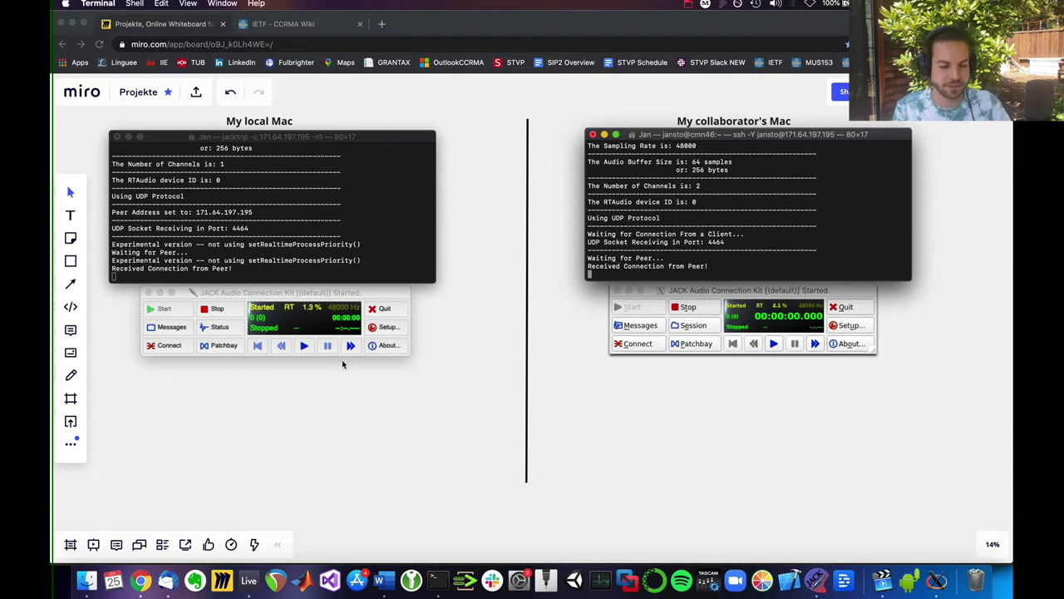
# Step: Connect the local system capture_1 microphone to both playback_1 and playback_2
pyautogui.click(170, 345)
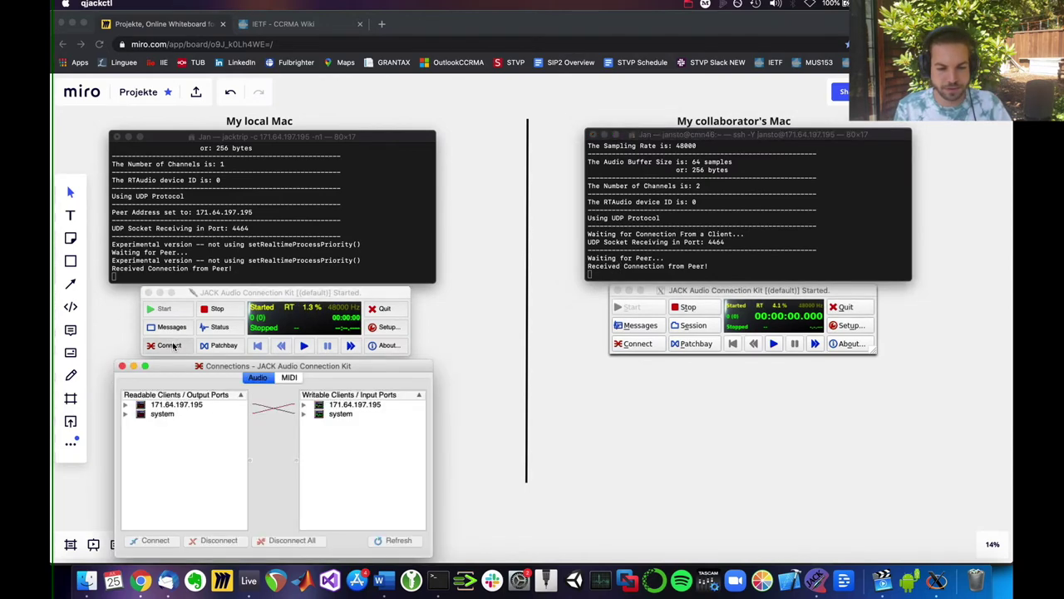
pyautogui.click(126, 413)
pyautogui.click(176, 424)
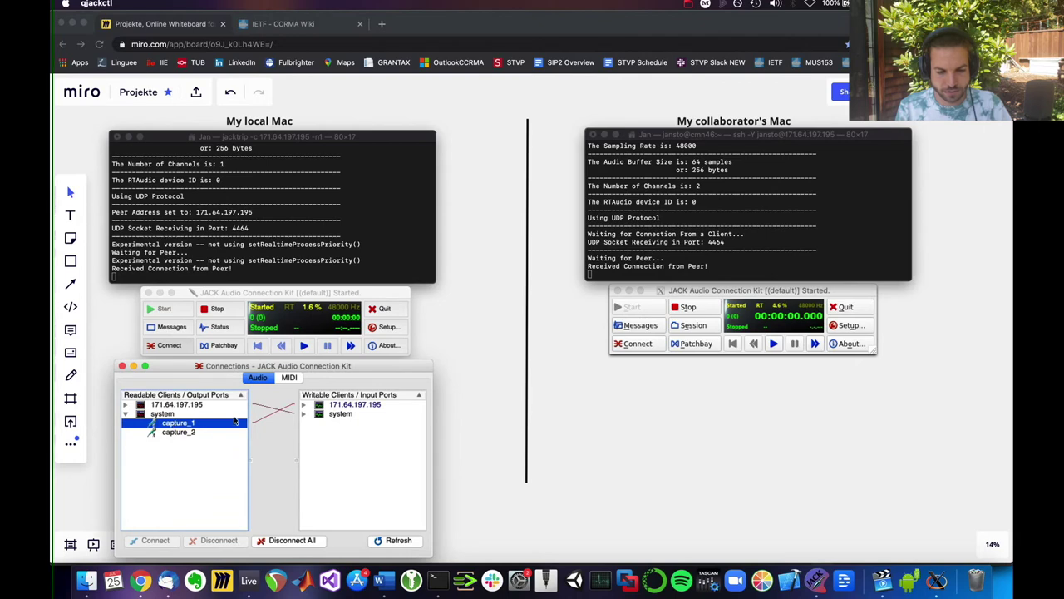
pyautogui.click(304, 413)
pyautogui.click(337, 424)
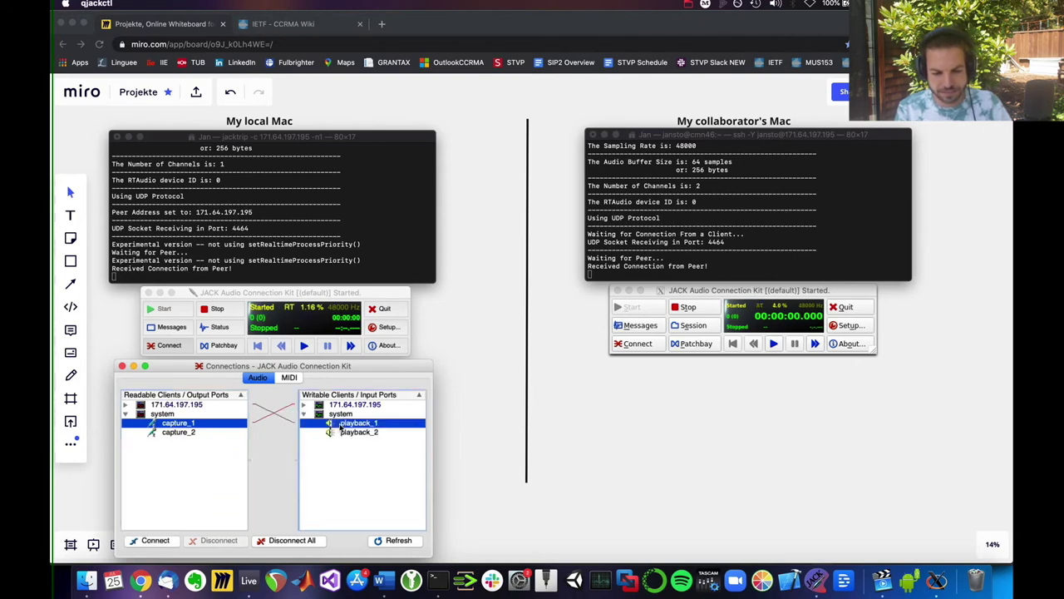
pyautogui.click(166, 538)
pyautogui.click(360, 432)
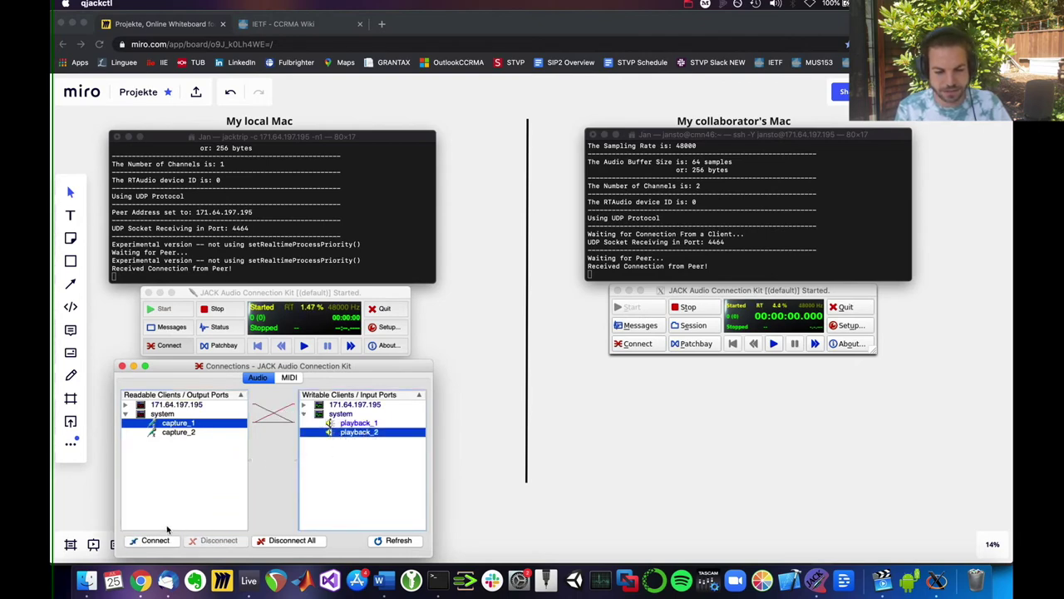
pyautogui.click(156, 540)
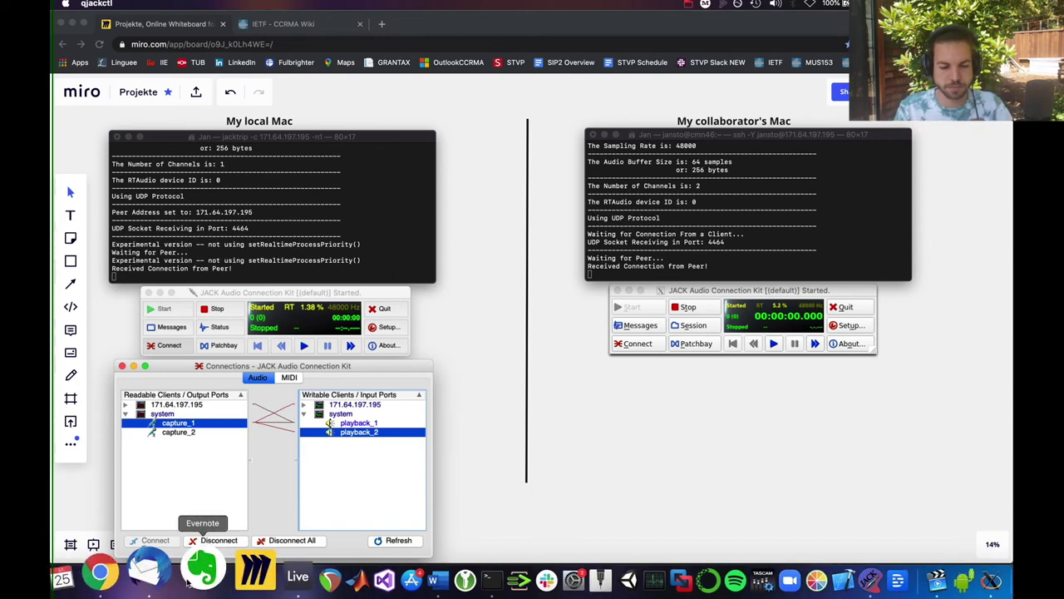
# Step: Connect the peer's receive_1 signal to playback_2 alongside its existing playback_1 link
pyautogui.click(127, 405)
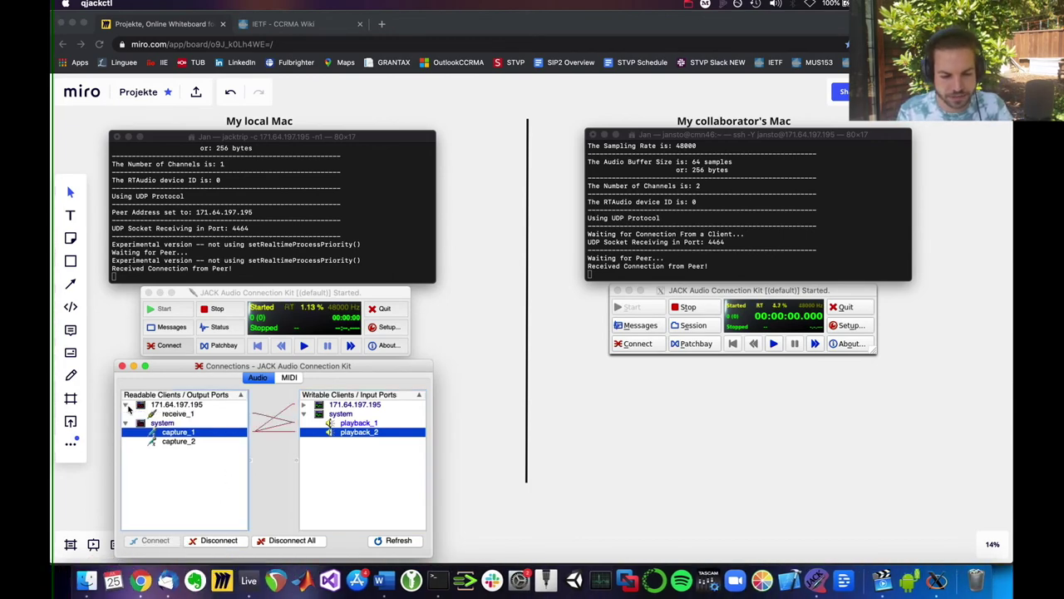
pyautogui.click(303, 405)
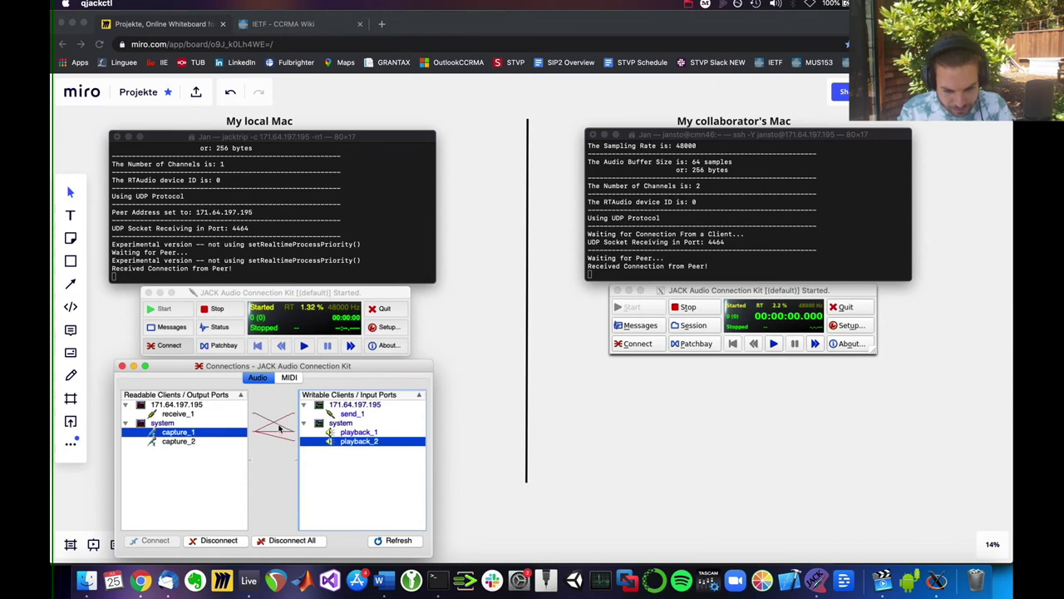
pyautogui.click(353, 415)
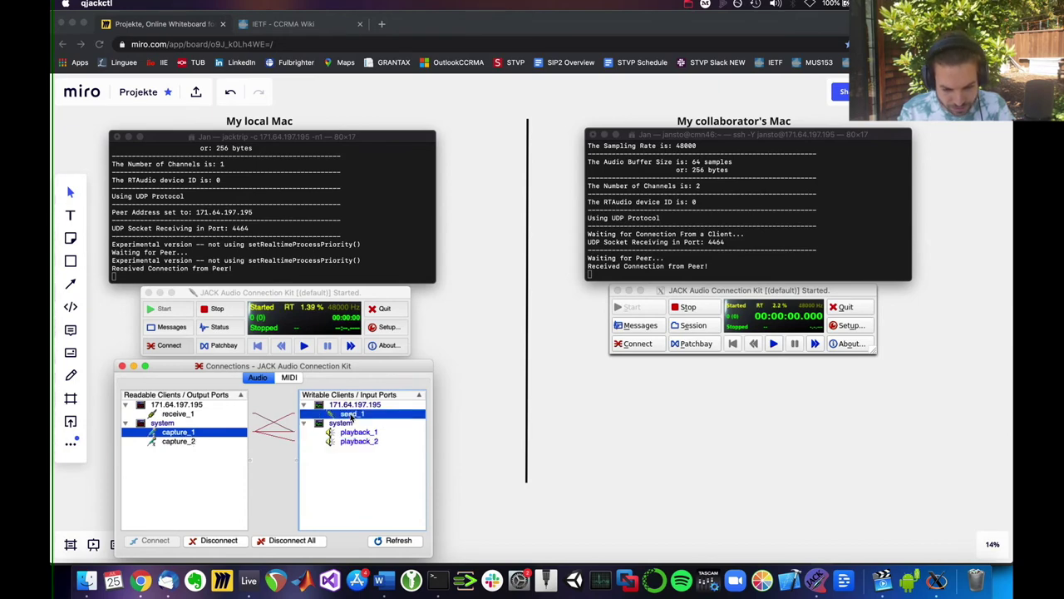
pyautogui.click(170, 416)
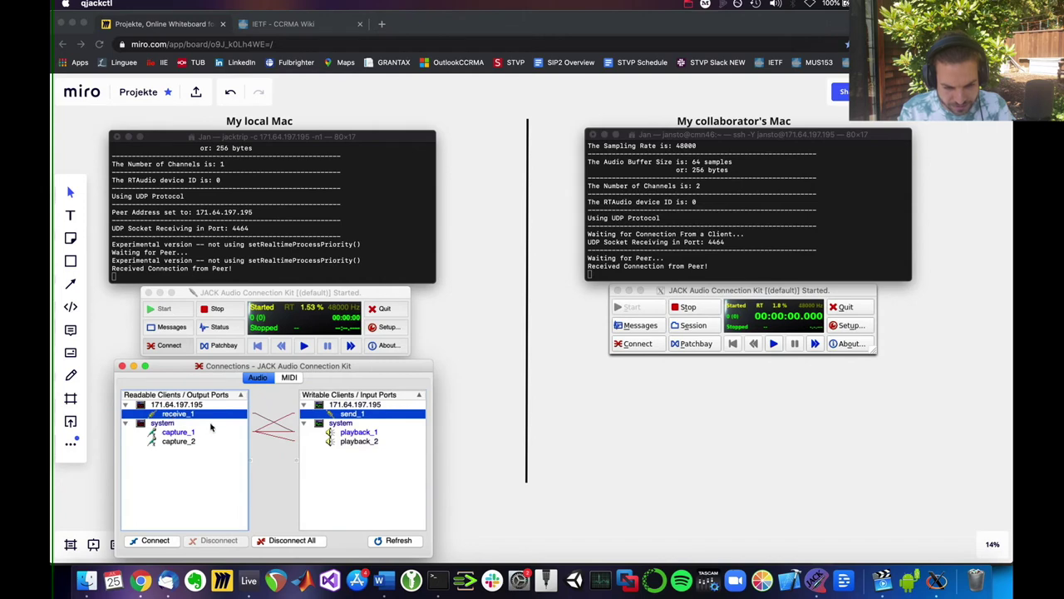
pyautogui.click(349, 434)
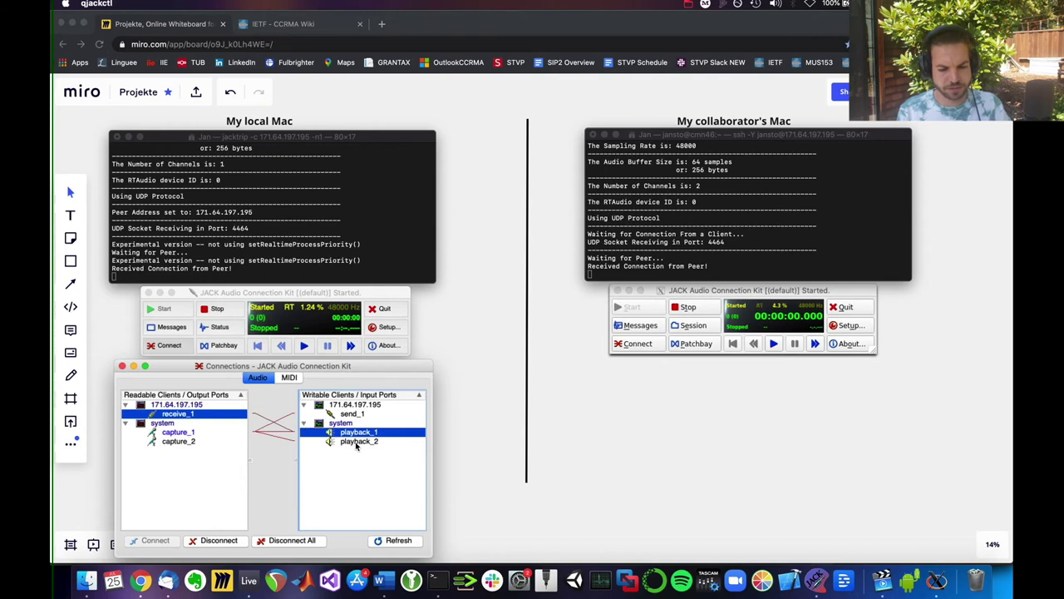
pyautogui.click(357, 442)
pyautogui.click(145, 541)
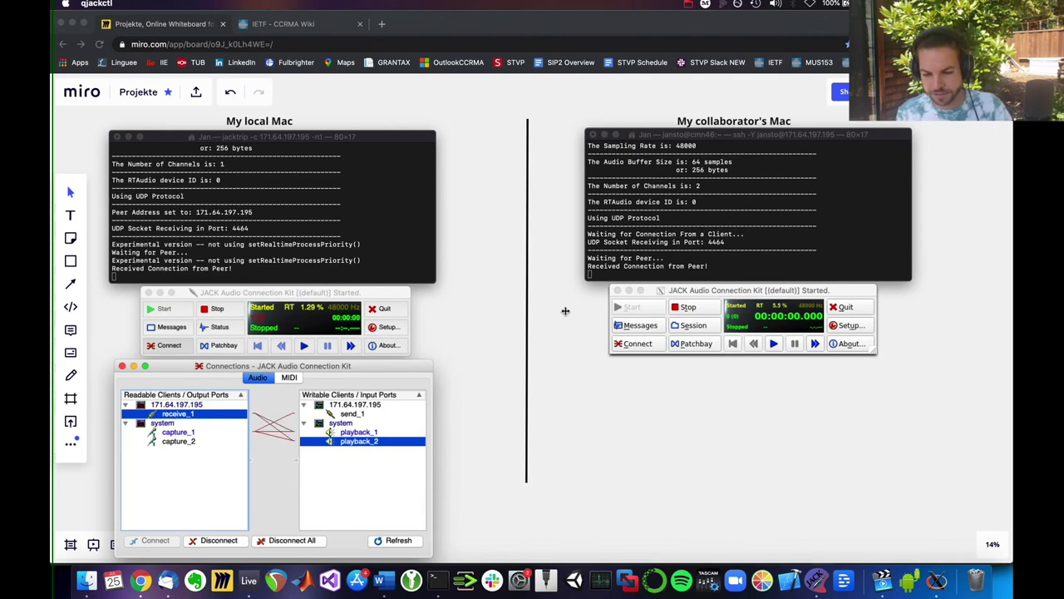
pyautogui.click(632, 343)
# Step: Remove the capture_2 to send_2 link in the collaborator's JACK connections
pyautogui.click(632, 342)
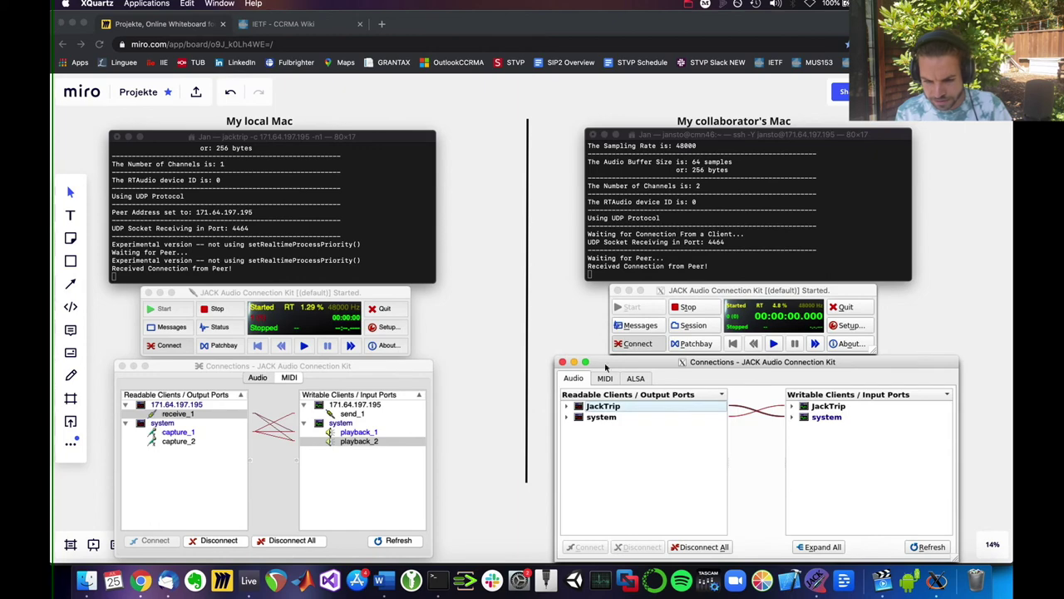
pyautogui.click(567, 416)
pyautogui.click(567, 406)
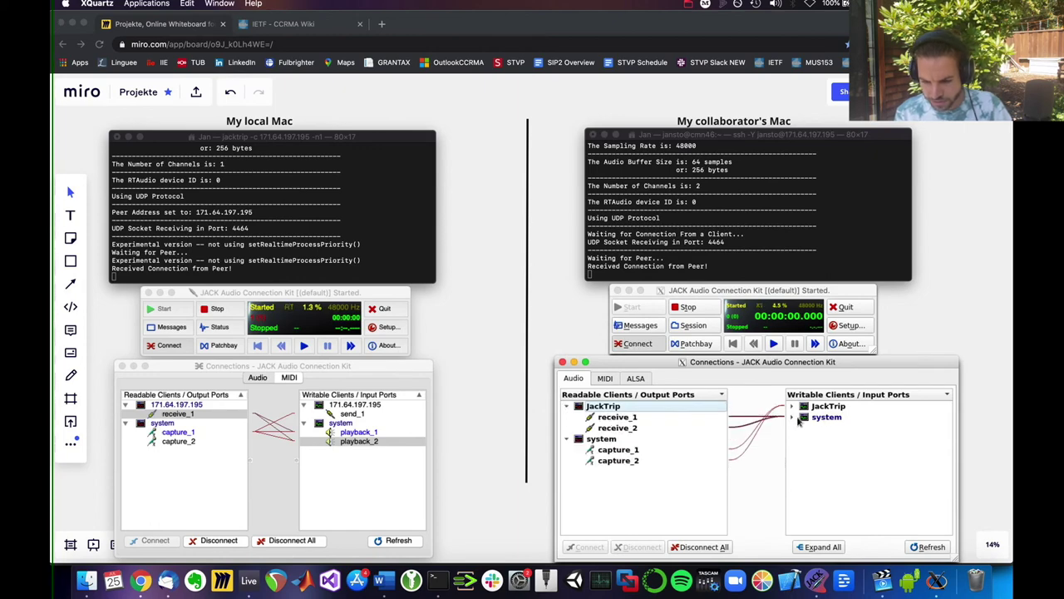
pyautogui.click(793, 416)
pyautogui.click(793, 406)
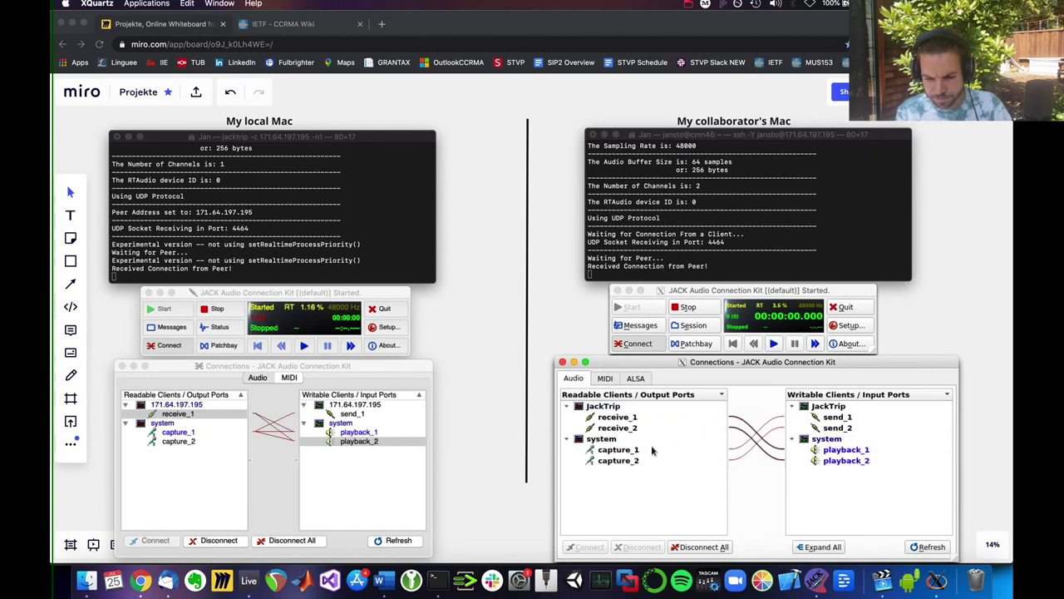
pyautogui.click(653, 450)
pyautogui.click(834, 419)
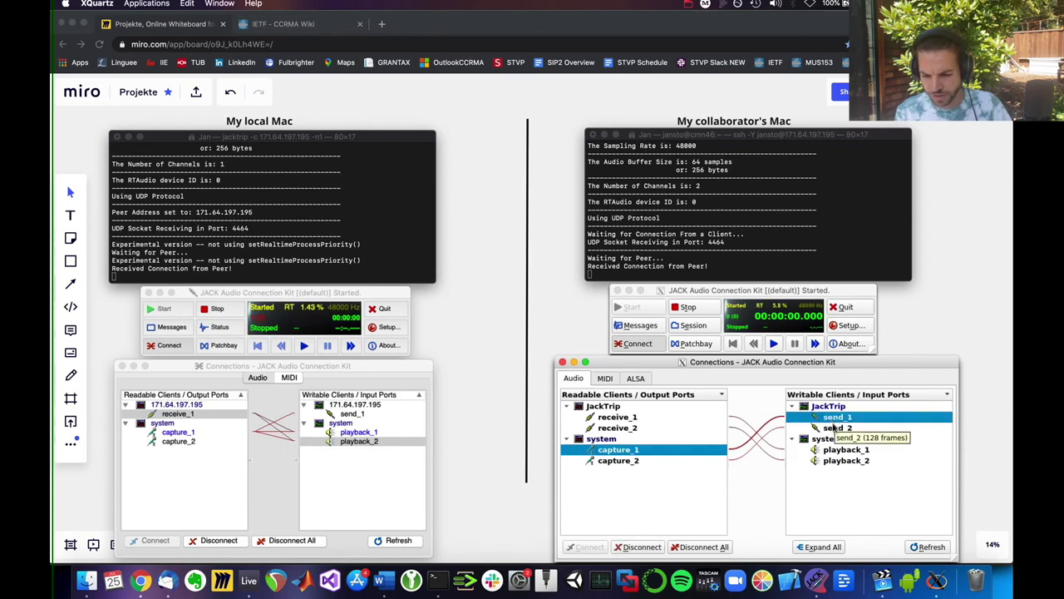
pyautogui.click(838, 427)
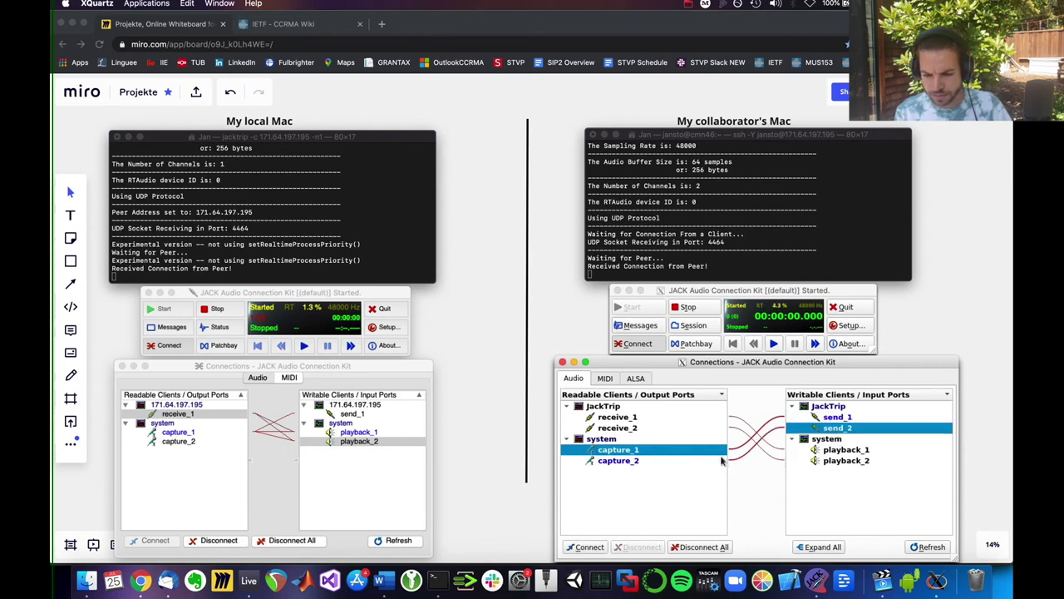
pyautogui.click(630, 460)
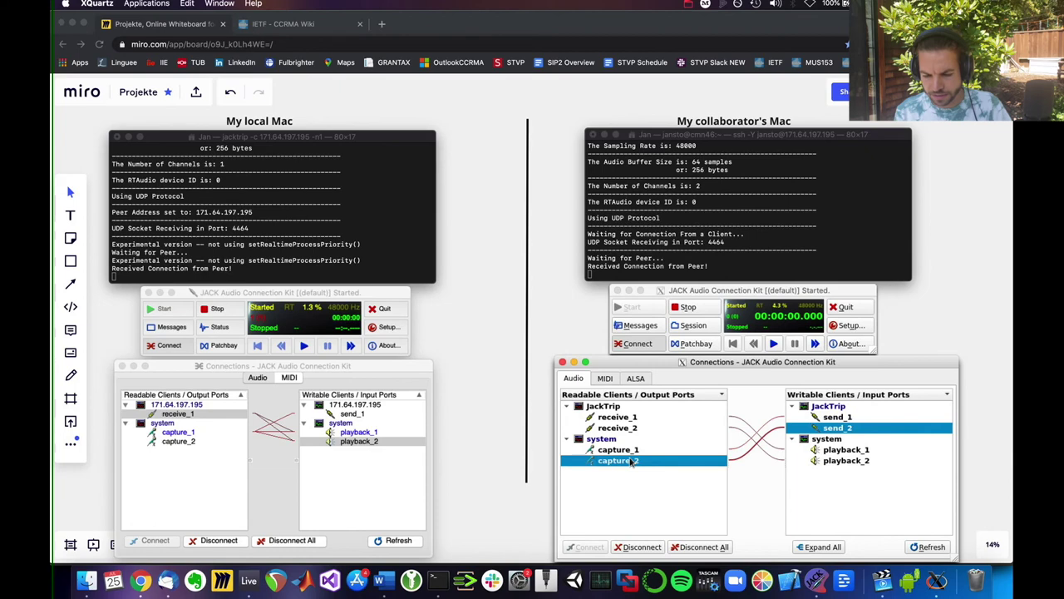
pyautogui.click(633, 545)
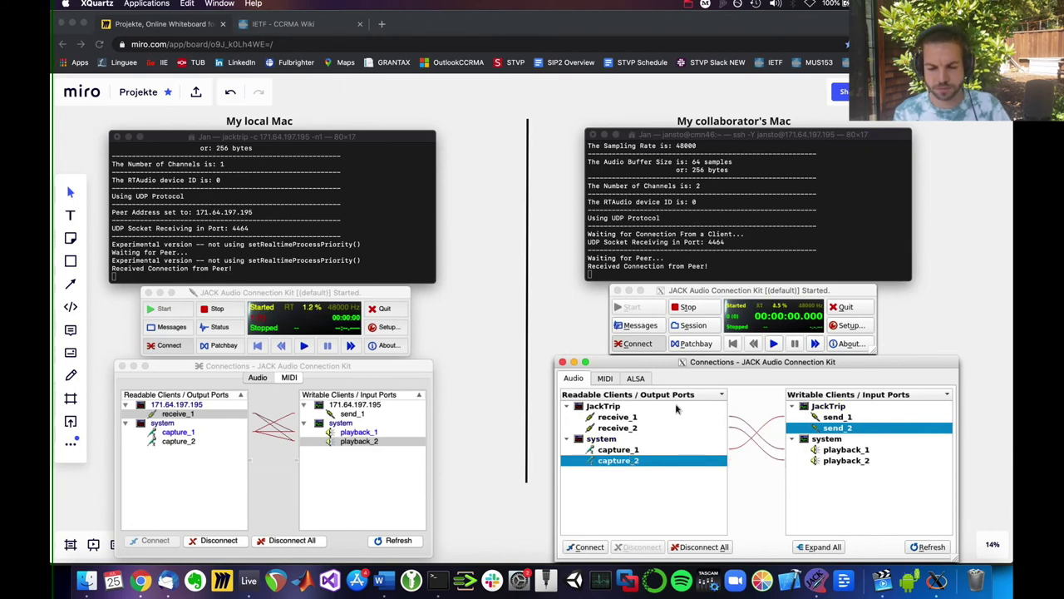
# Step: Disconnect JackTrip's receive_2 from system playback_2
pyautogui.click(618, 428)
pyautogui.click(838, 462)
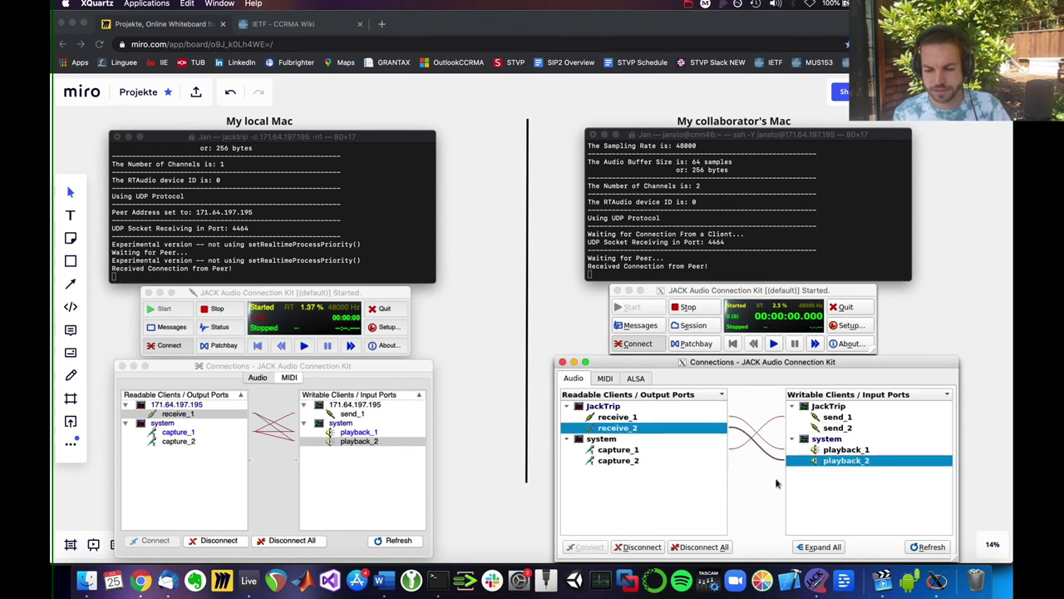
pyautogui.click(645, 547)
# Step: Connect receive_1 to playback_2 in addition to playback_1
pyautogui.click(619, 421)
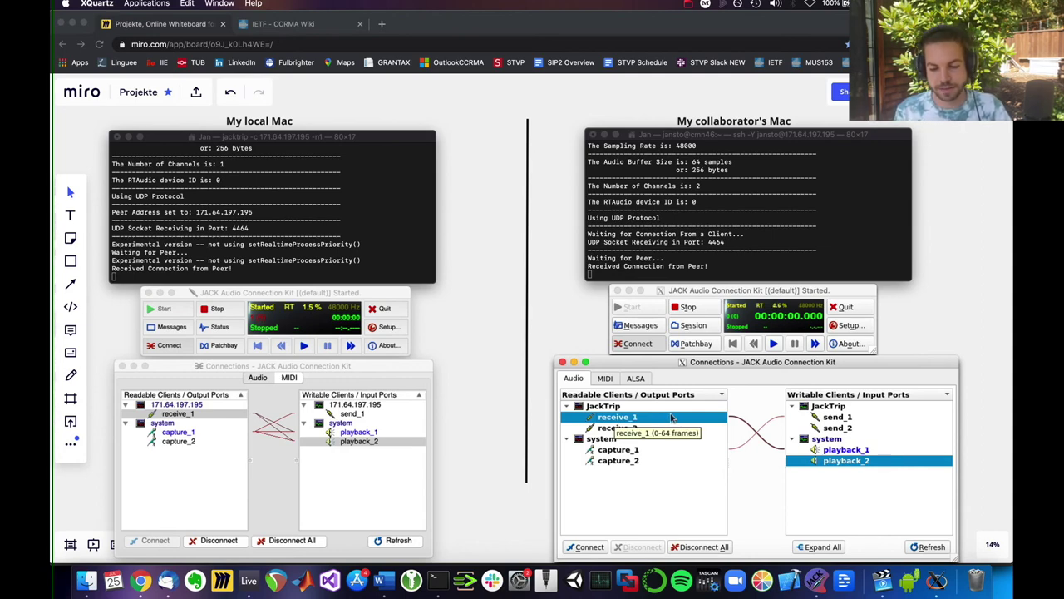
pyautogui.click(844, 450)
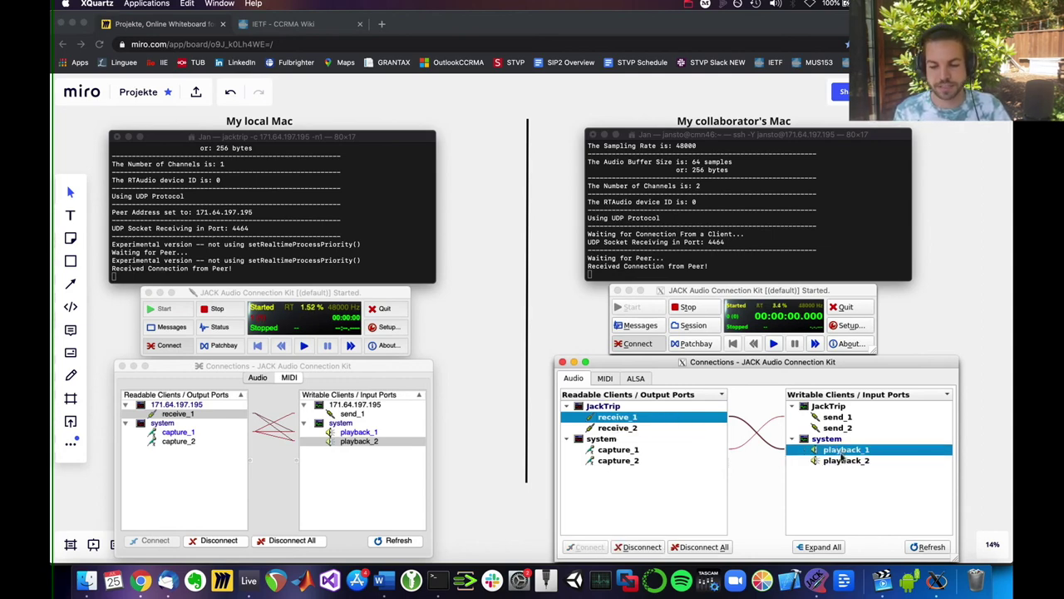
pyautogui.click(840, 461)
pyautogui.click(587, 547)
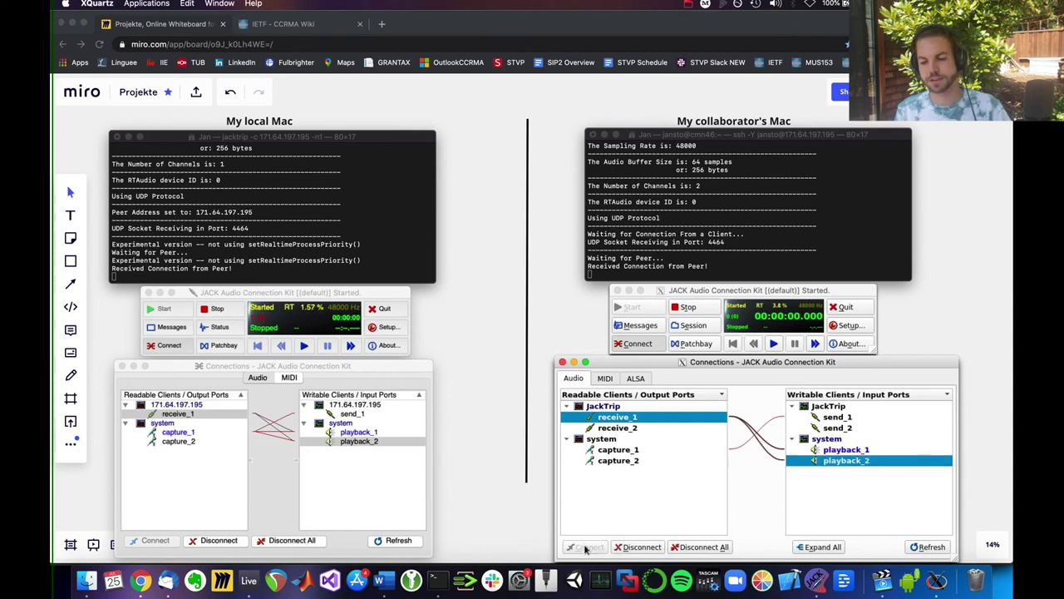